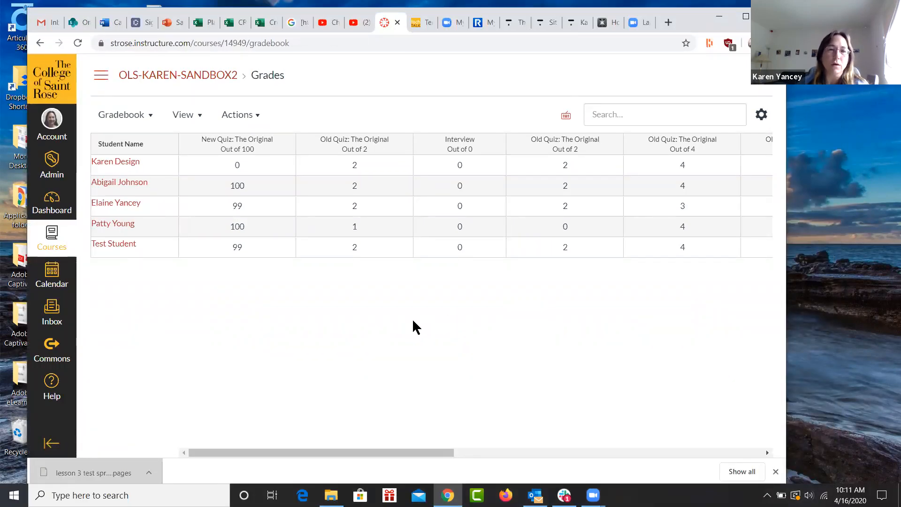
Open the course's Grades page and set the first "New Quiz: The Original" column to enter grades as Percentage.
left_click(101, 75)
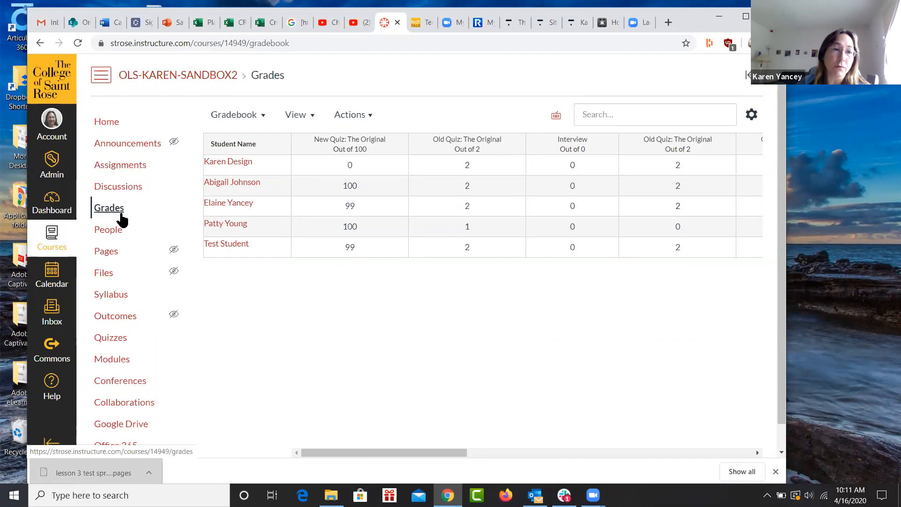
left_click(117, 213)
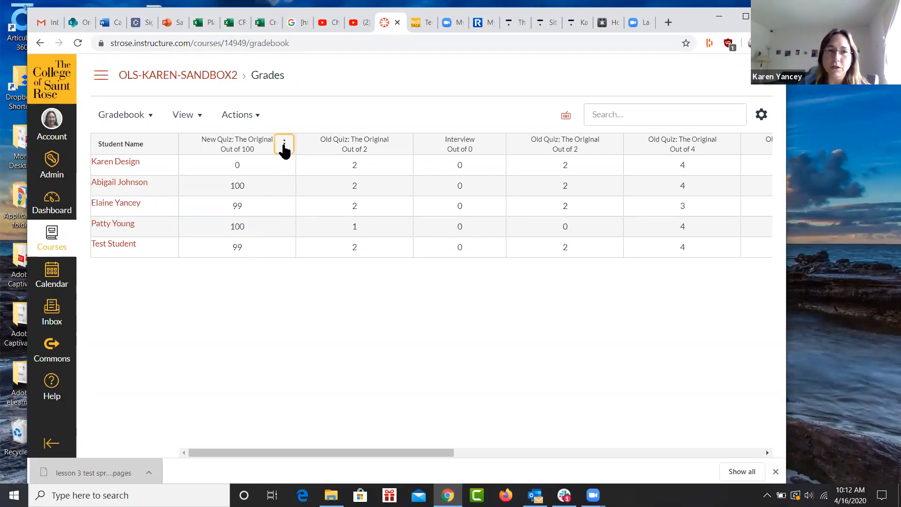
left_click(284, 145)
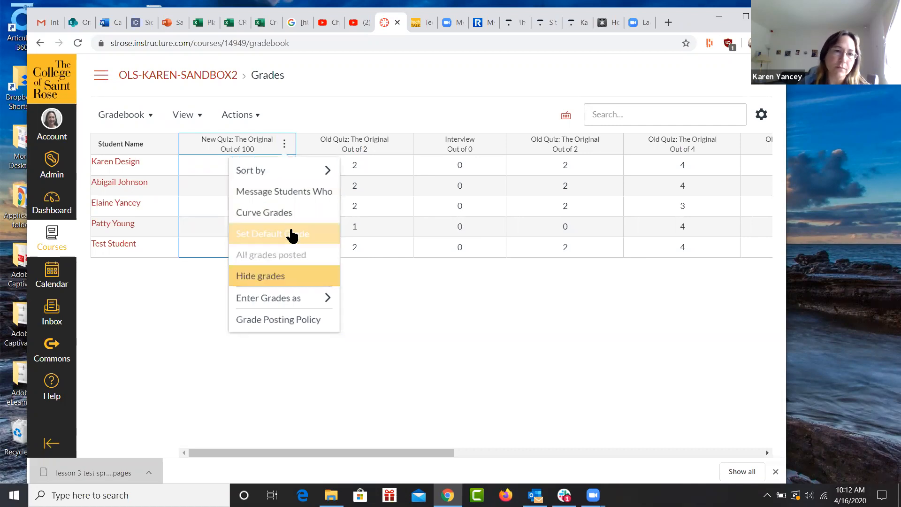
left_click(297, 301)
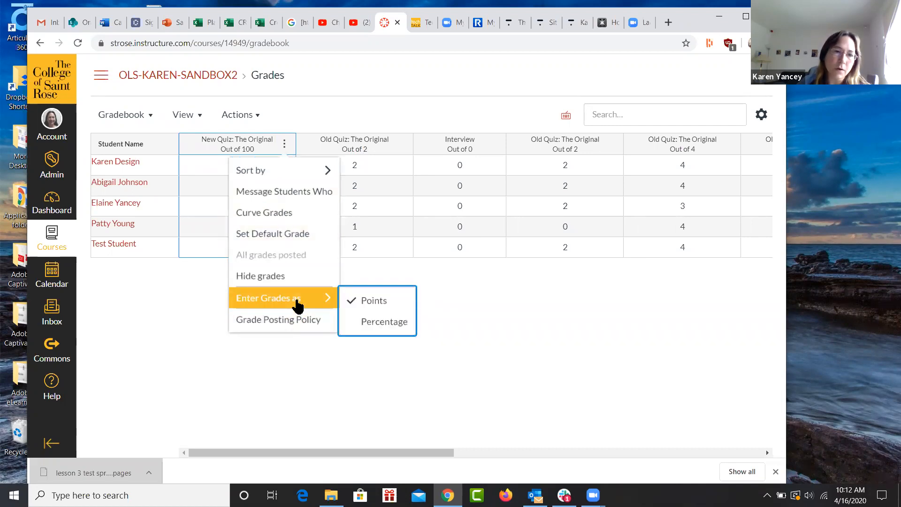
left_click(378, 324)
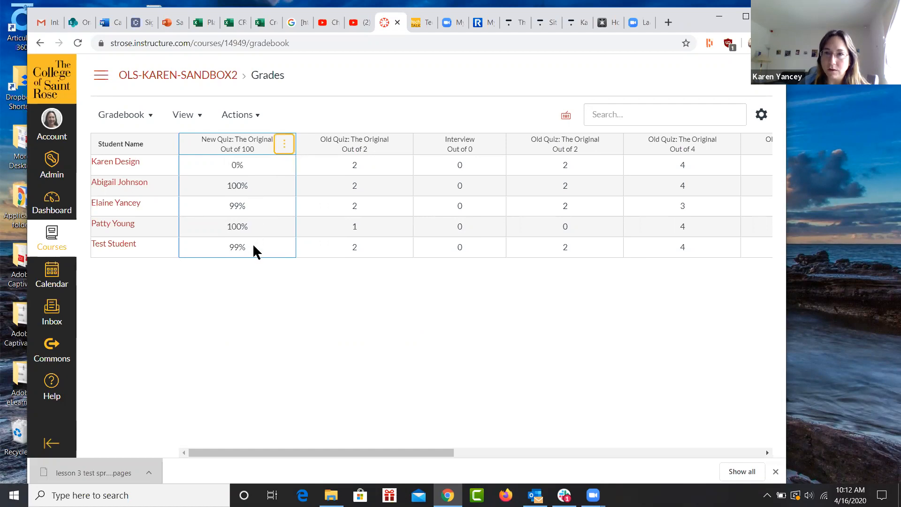
Set the first New Quiz column back to entering grades as Points, and review the gradebook's assignment group and Total columns.
left_click(282, 147)
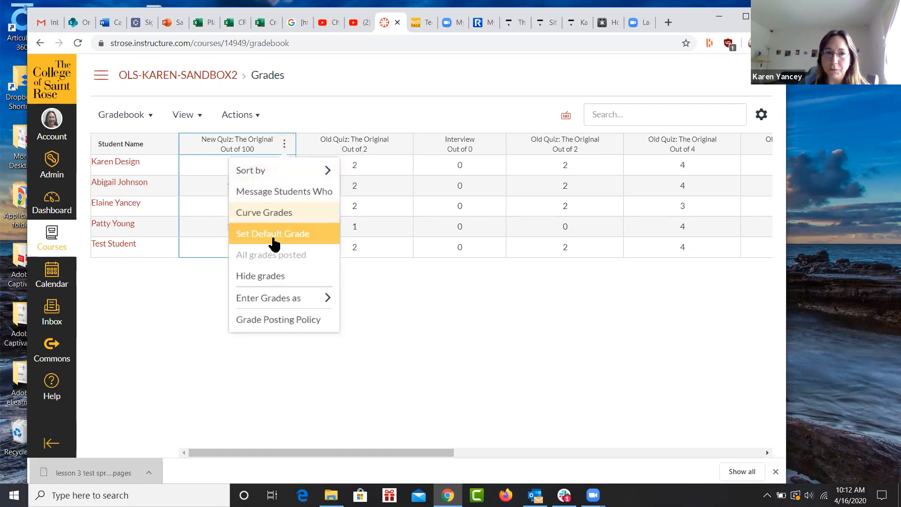
mouse_move(322, 302)
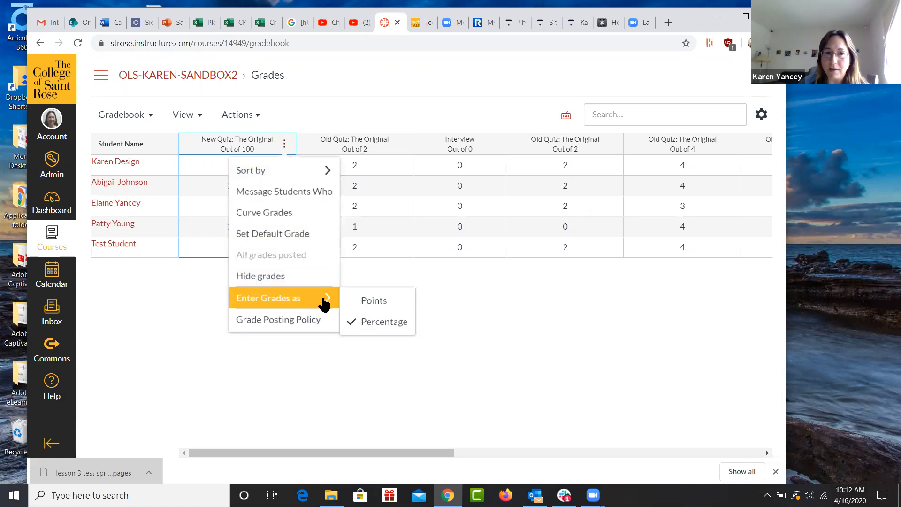
left_click(368, 305)
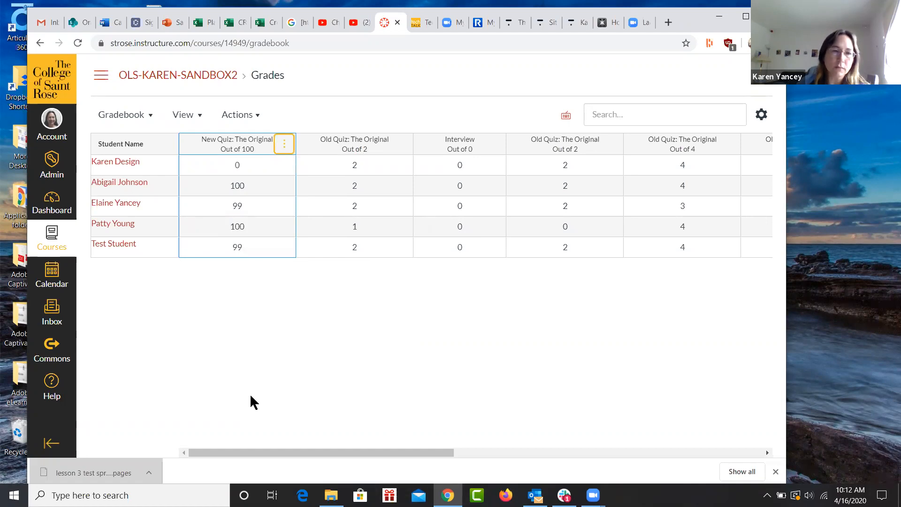
left_click_drag(264, 452, 565, 452)
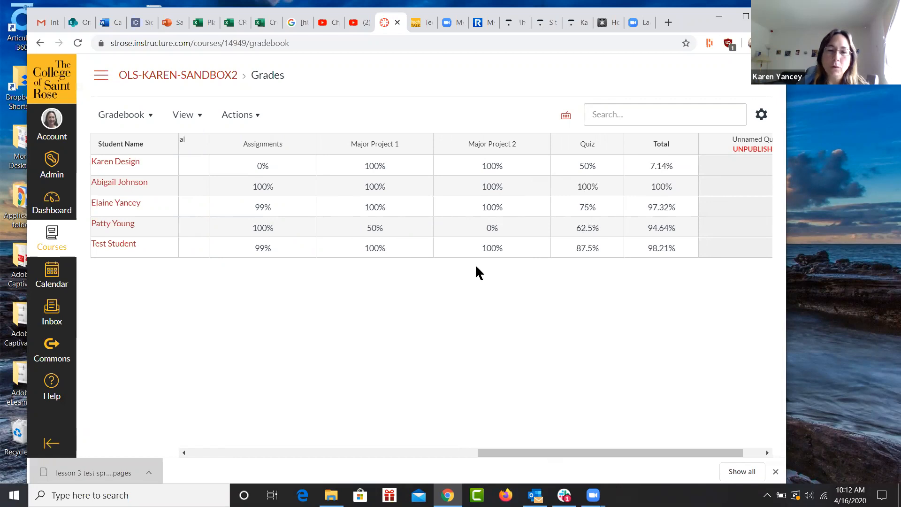
left_click_drag(607, 453, 287, 454)
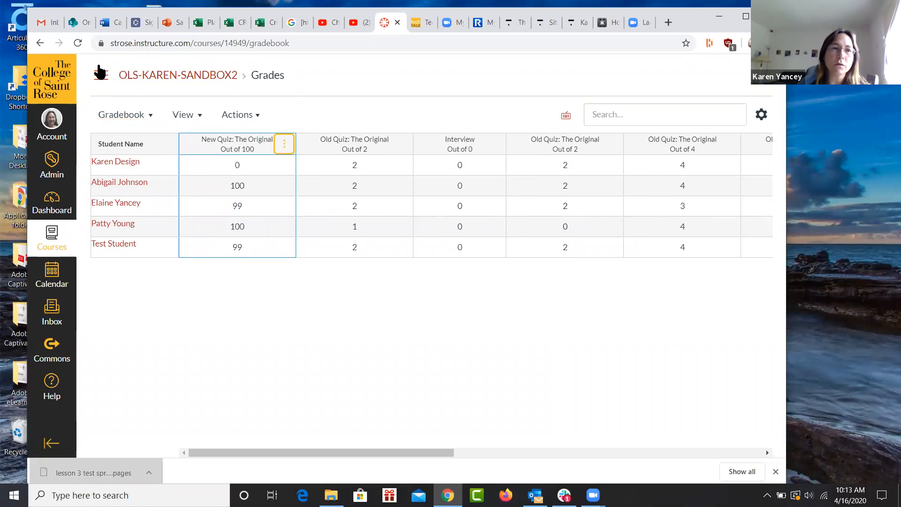
Enter Student View from the course home page and open the test student's Grades page.
left_click(100, 77)
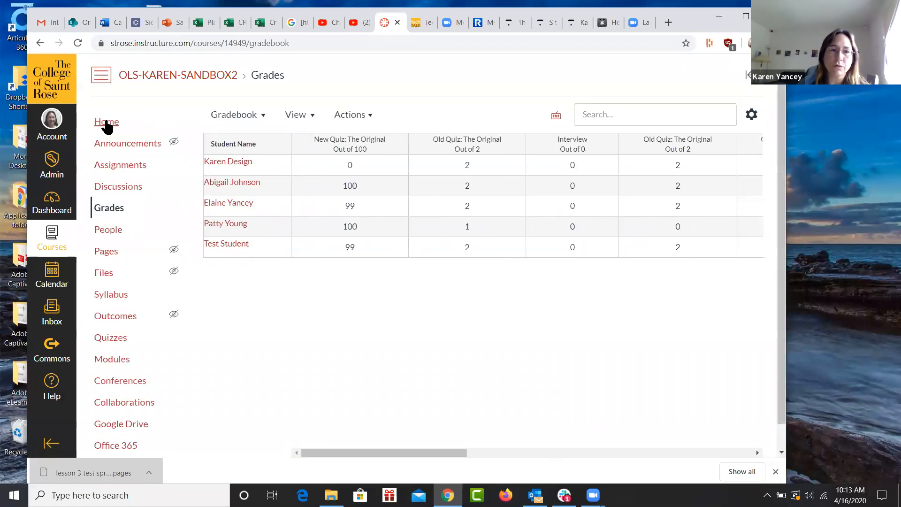
left_click(107, 123)
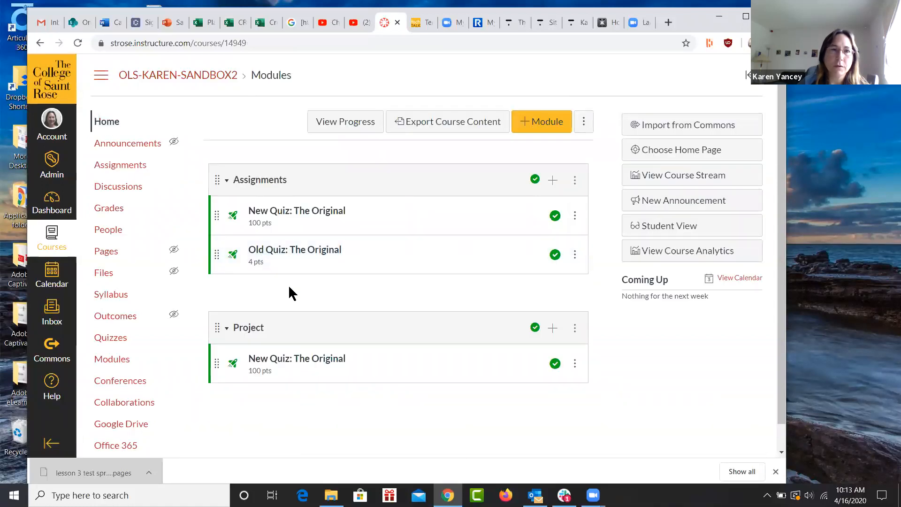
left_click(672, 231)
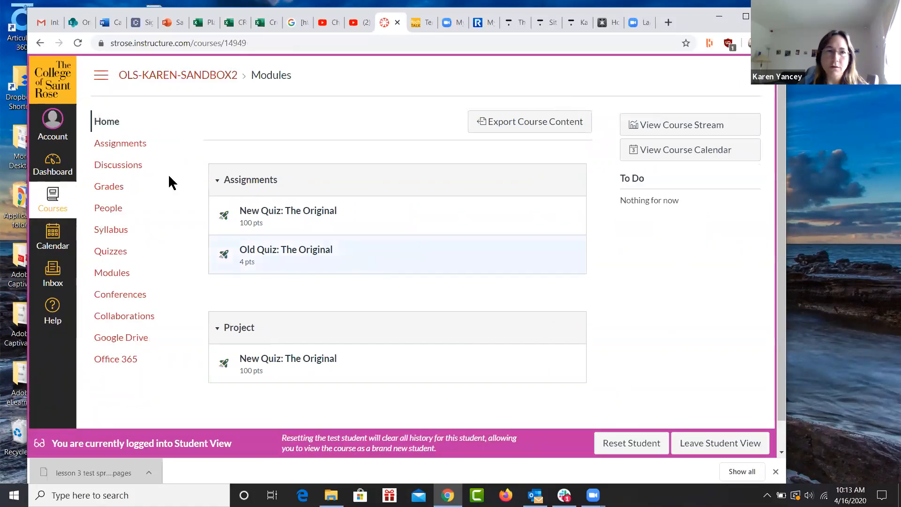
left_click(105, 189)
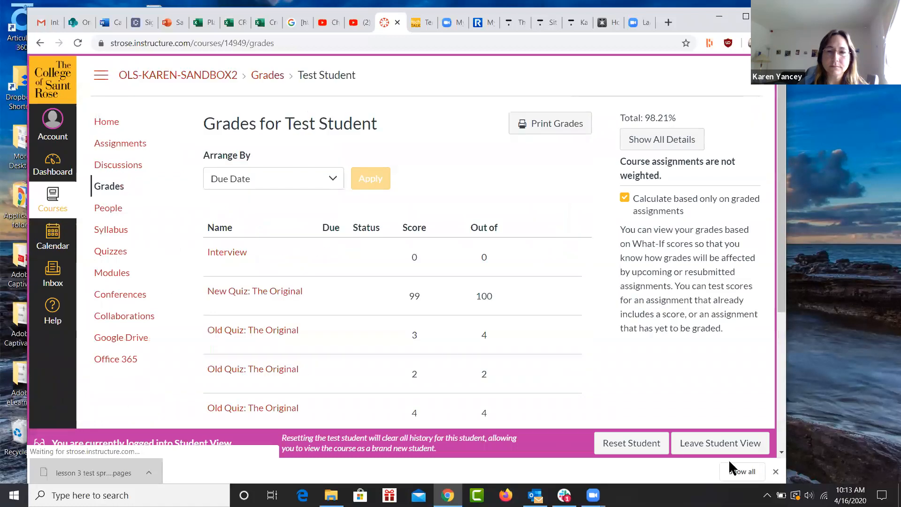
Close the downloads bar and compare the test student's total with "Calculate based only on graded assignments" on and off.
left_click(775, 471)
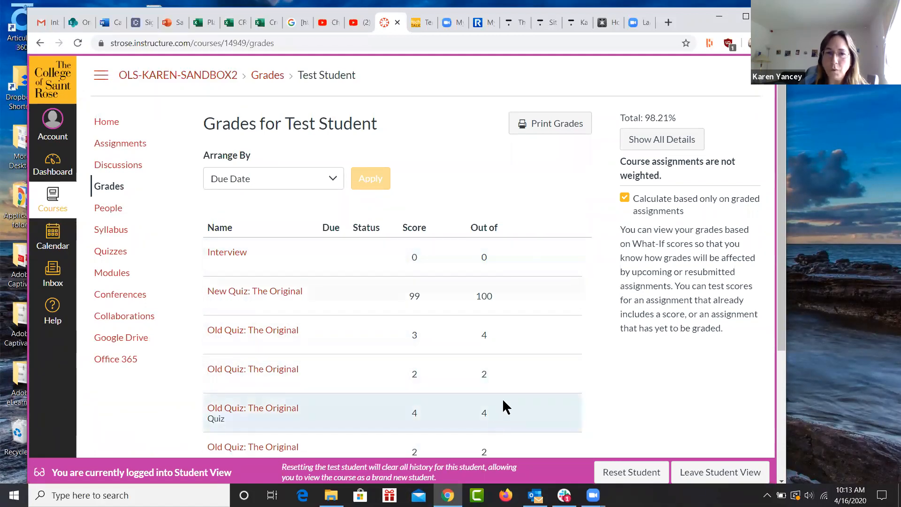
scroll(507, 397, "down", 4)
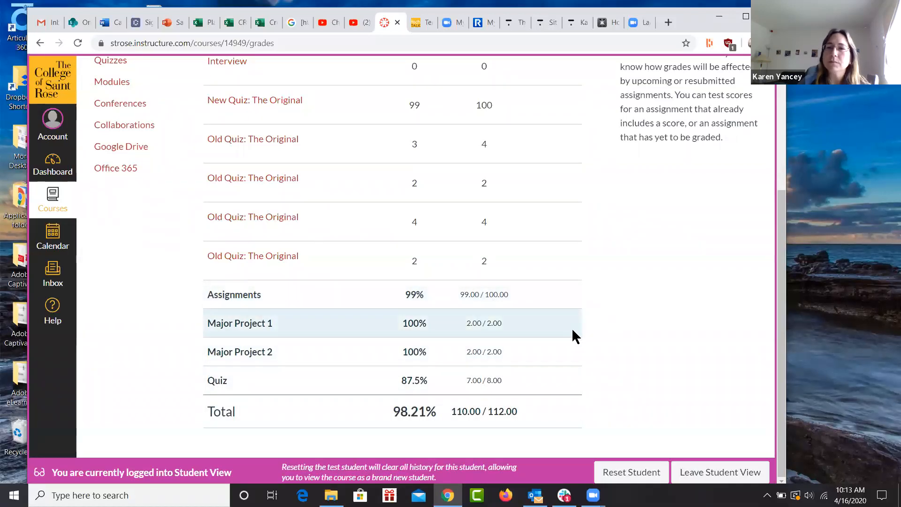
scroll(599, 350, "up", 3)
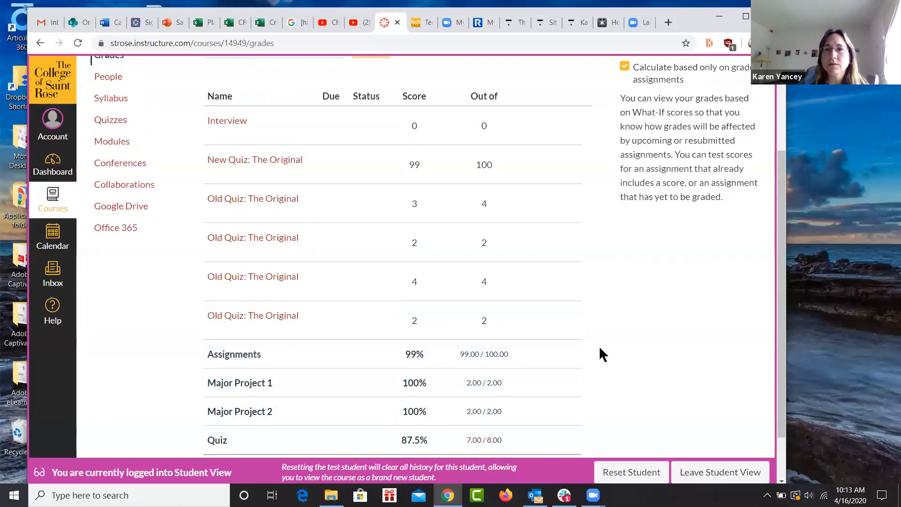
scroll(599, 344, "up", 2)
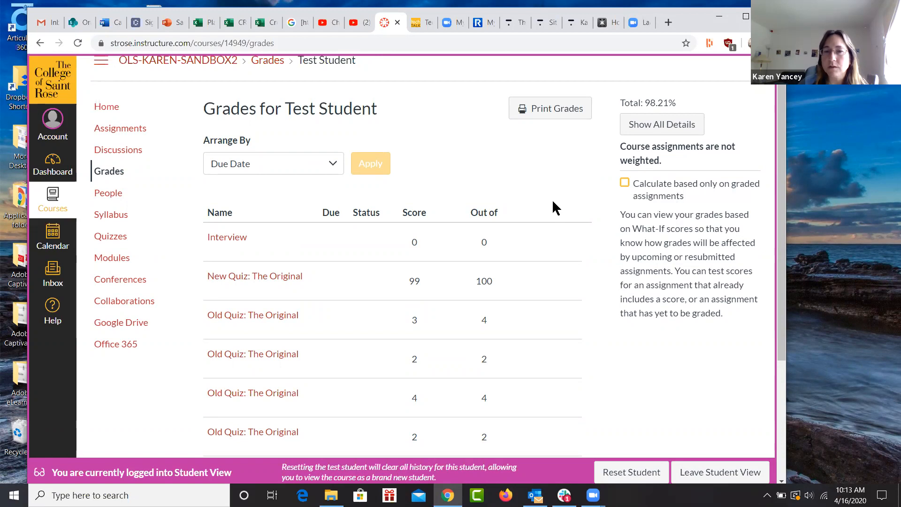
scroll(565, 187, "down", 4)
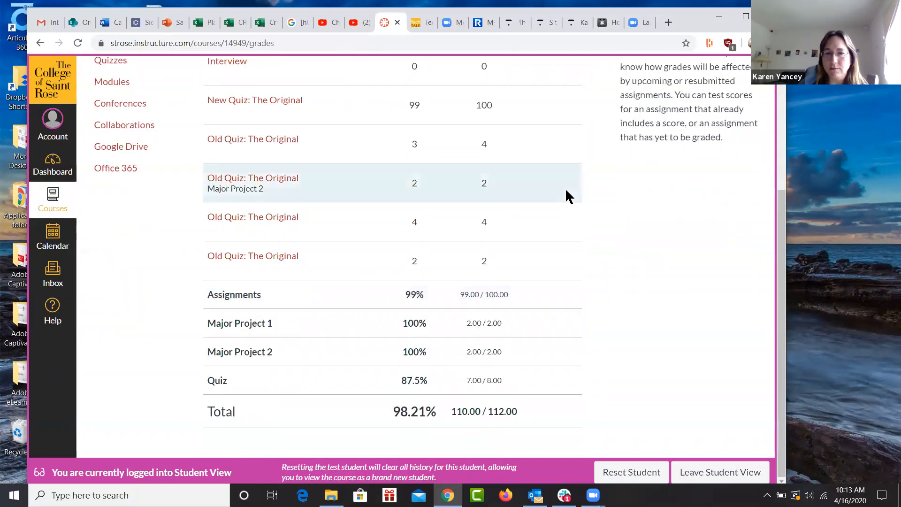
scroll(565, 188, "up", 3)
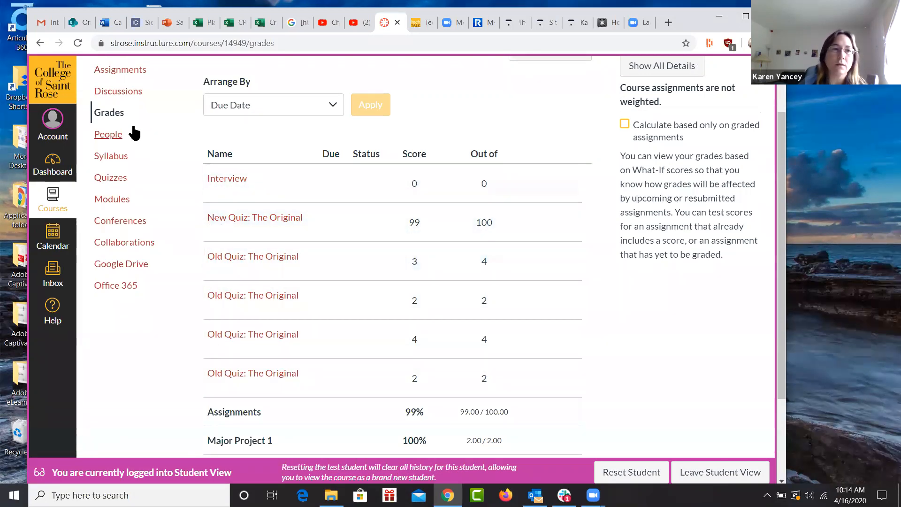
Leave Student View and clear Test Student's gradebook scores for the 100-point New Quiz and the 2-point Old Quiz beside it.
left_click(708, 476)
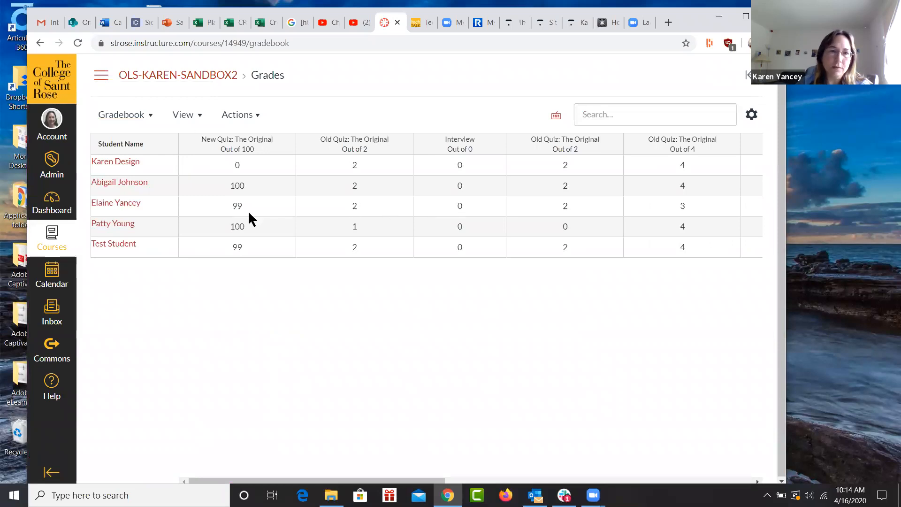
left_click(249, 245)
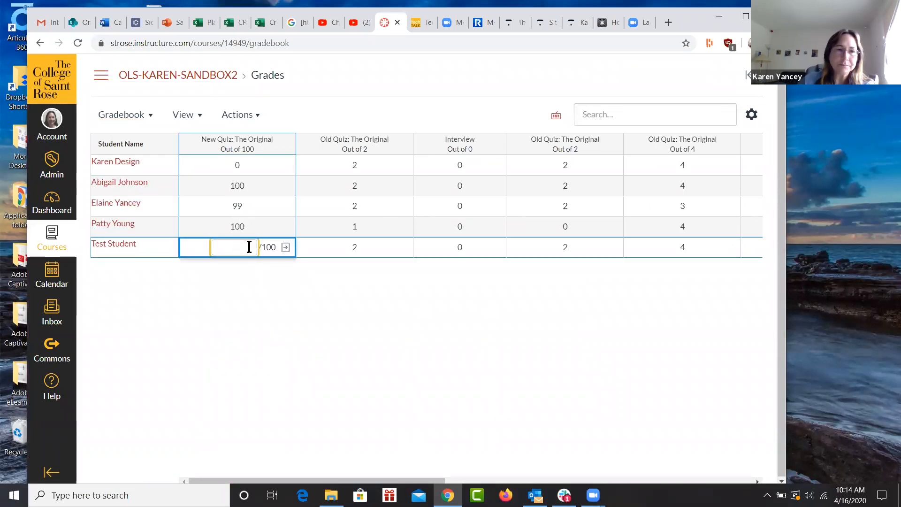
left_click(376, 259)
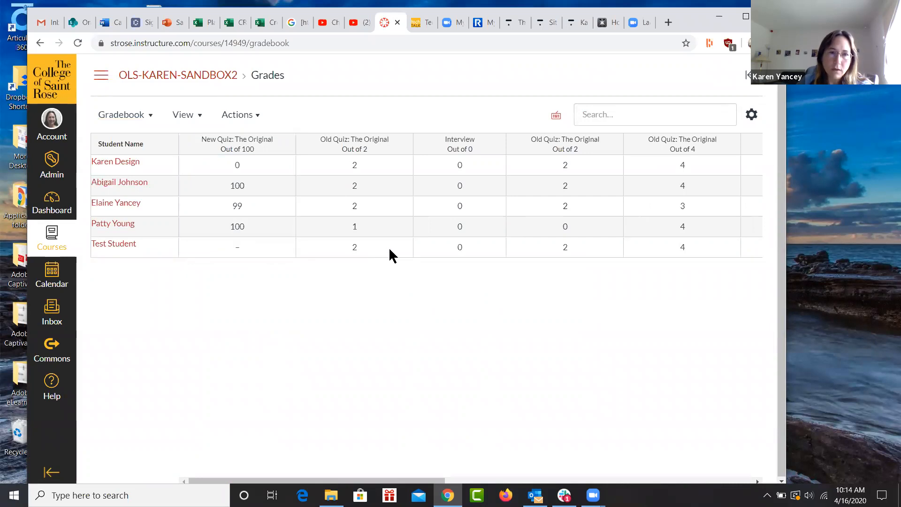
left_click(386, 244)
key("BackSpace")
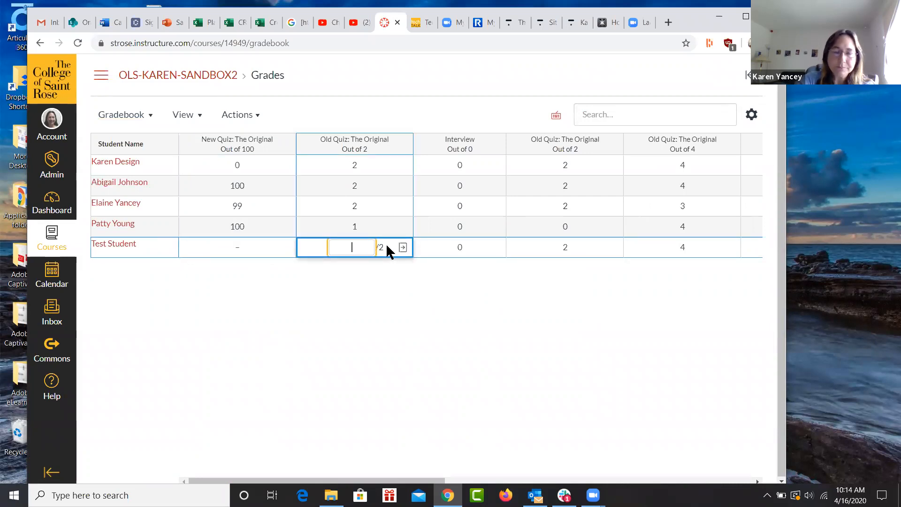
left_click(487, 244)
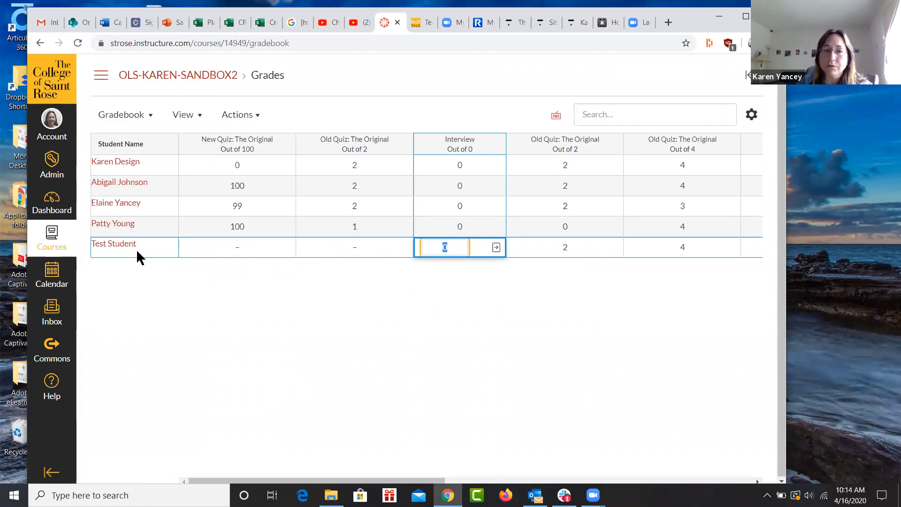
left_click(522, 285)
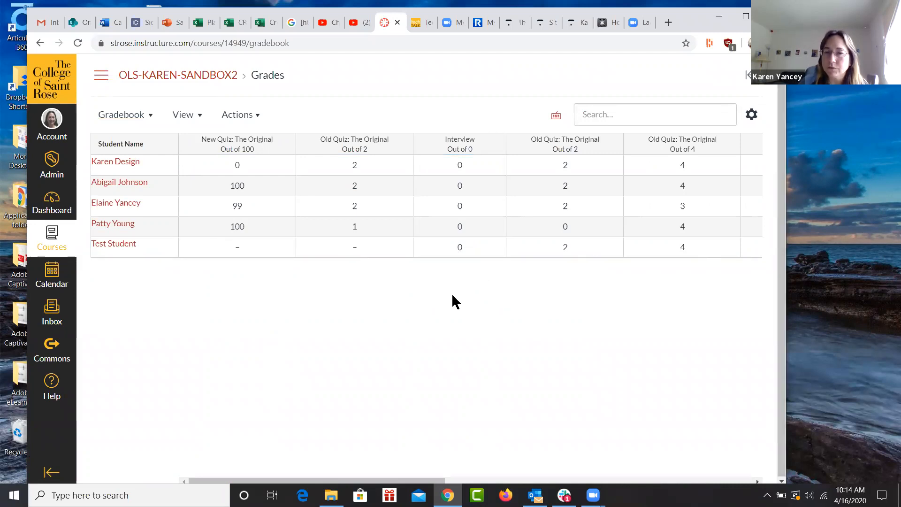
Re-enter Student View from the course home page and review the test student's grades, group percentages and total.
left_click(102, 77)
left_click(104, 123)
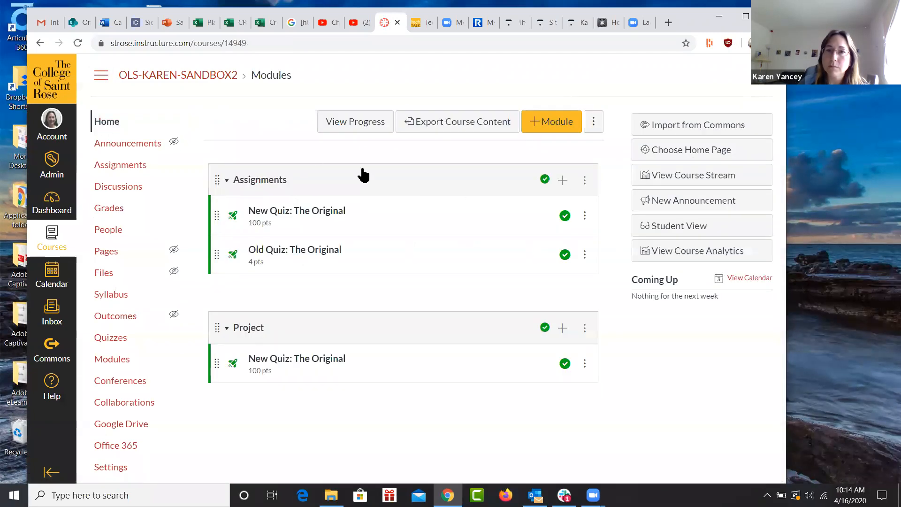
left_click(654, 227)
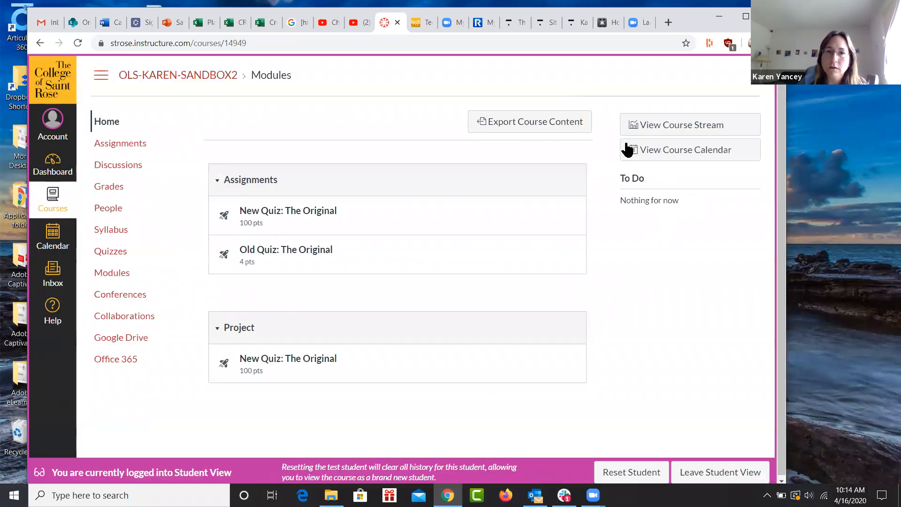
left_click(110, 188)
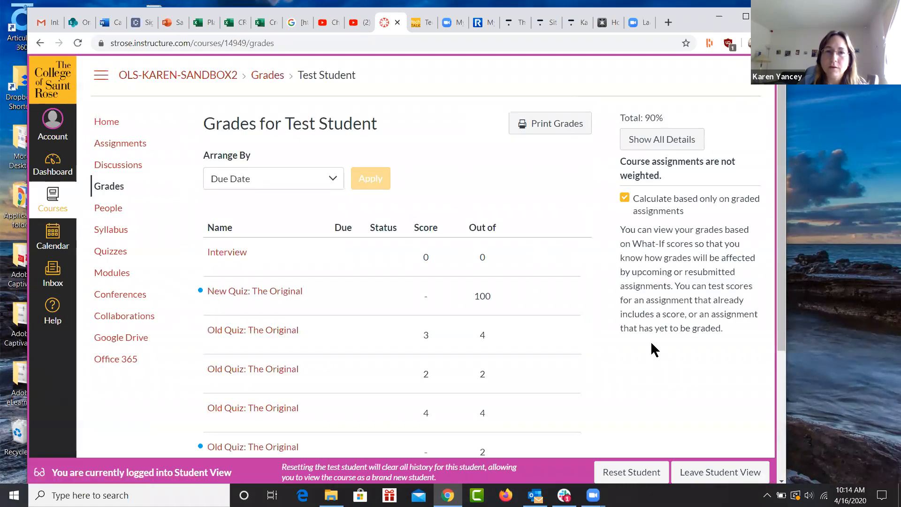
scroll(651, 341, "down", 2)
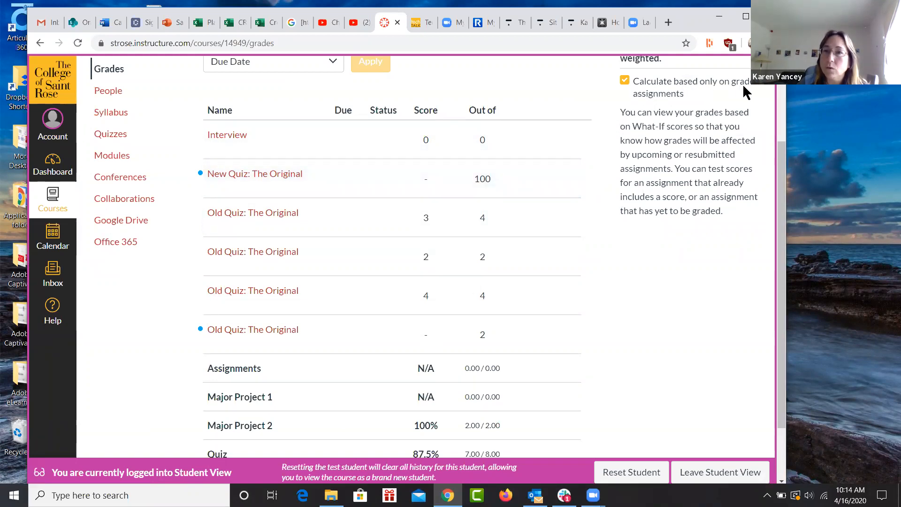
scroll(598, 305, "down", 2)
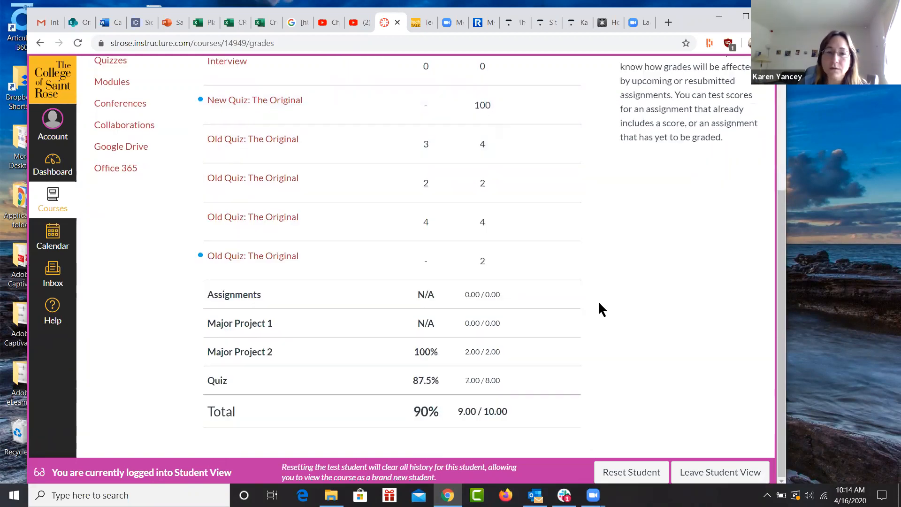
scroll(645, 272, "up", 3)
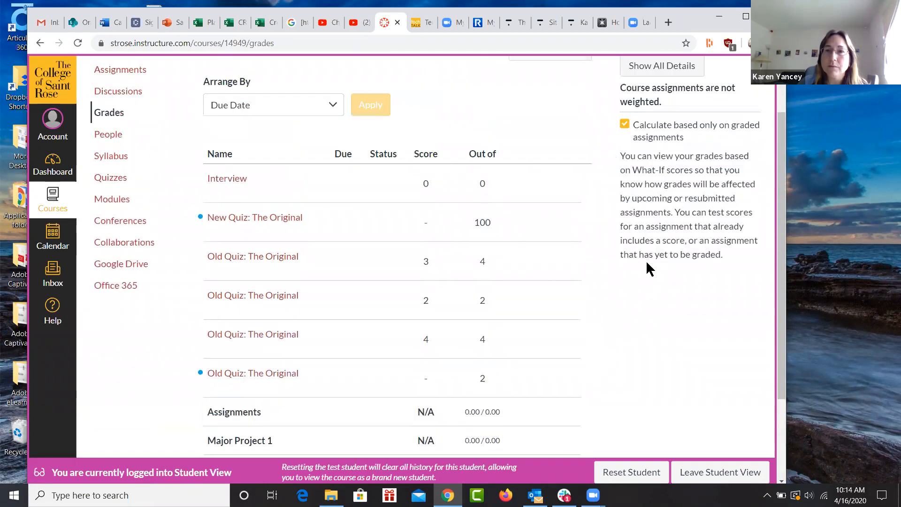
Turn off "Calculate based only on graded assignments", examine the total with ungraded work included, and reload the Grades page.
left_click(626, 125)
scroll(603, 250, "down", 3)
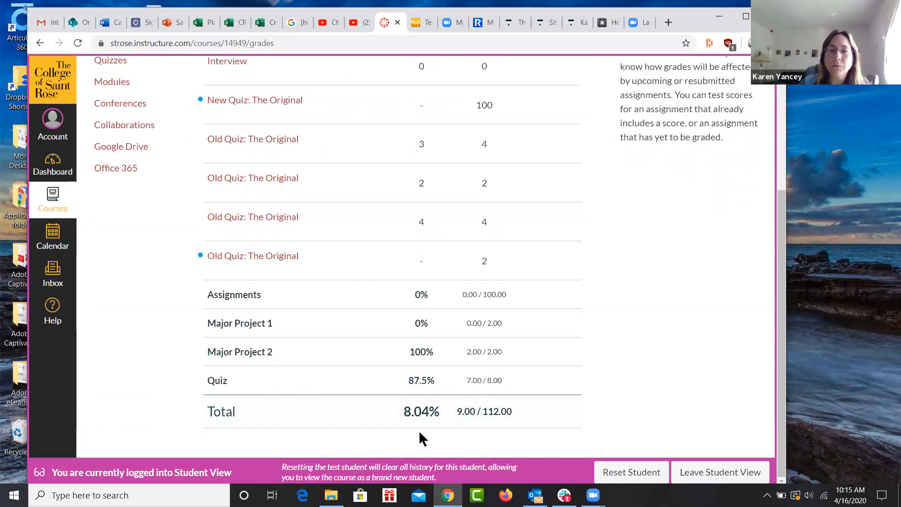
scroll(583, 303, "up", 3)
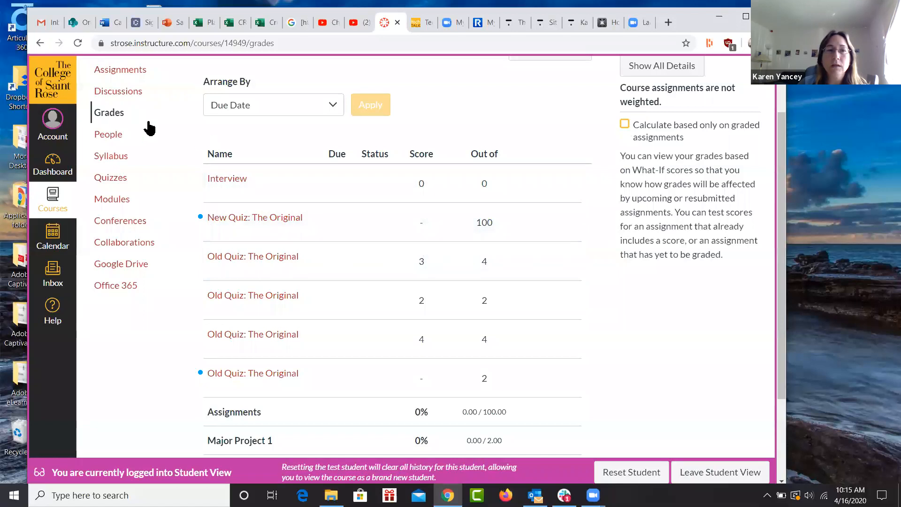
left_click(107, 119)
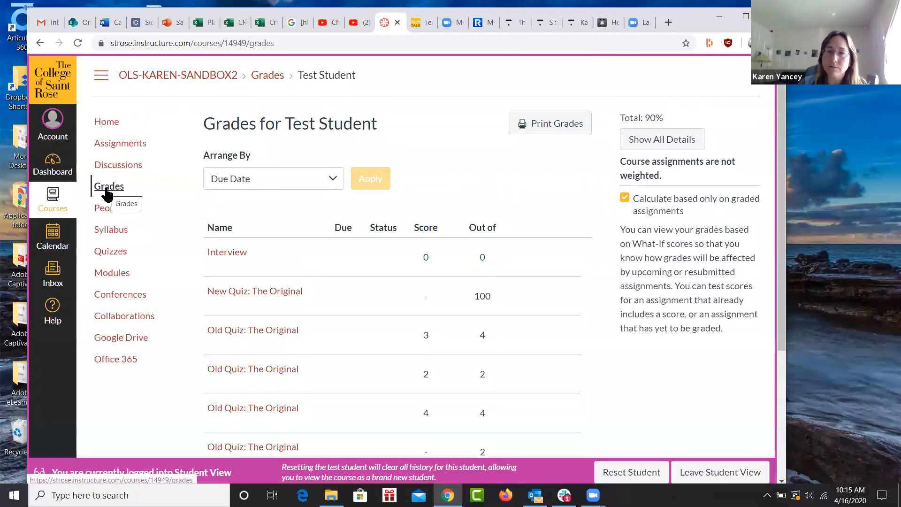
Leave Student View and enter 0 for Test Student on the 100-point New Quiz and the 2-point Old Quiz beside it.
left_click(730, 472)
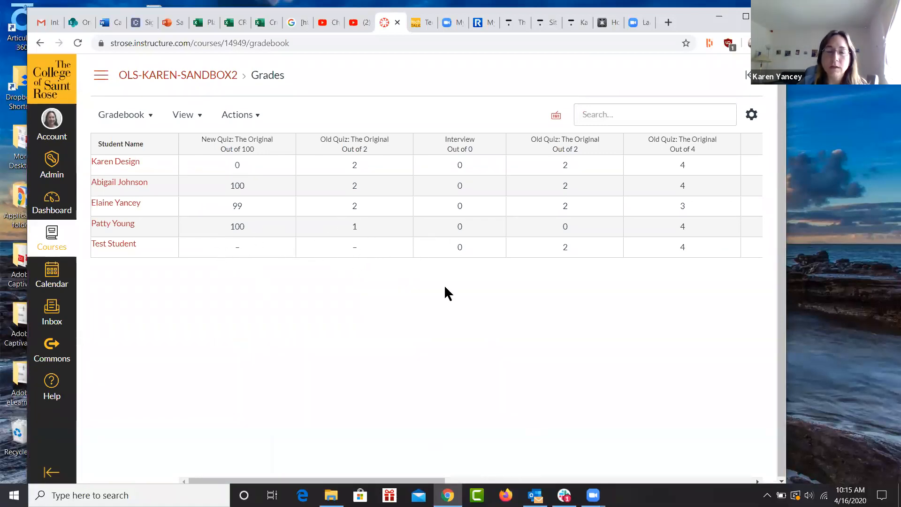
left_click(362, 249)
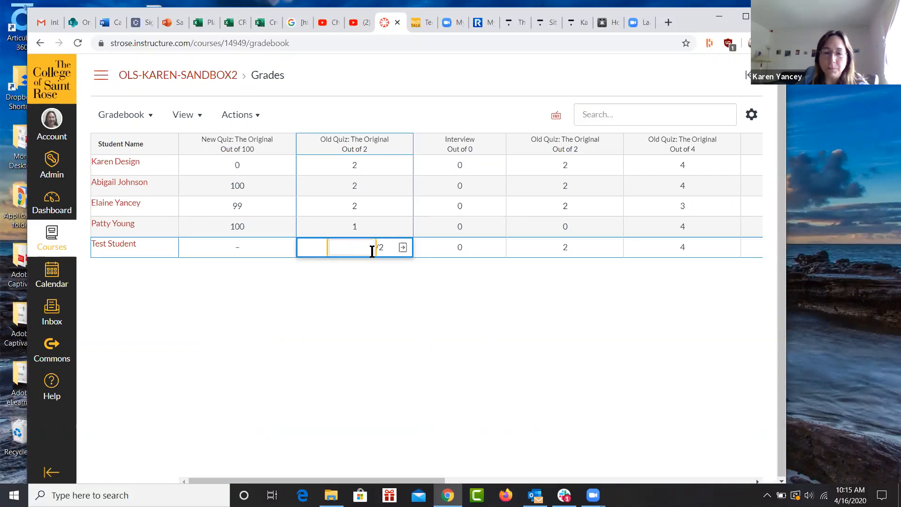
type("0")
key("Return")
left_click(244, 254)
type("0")
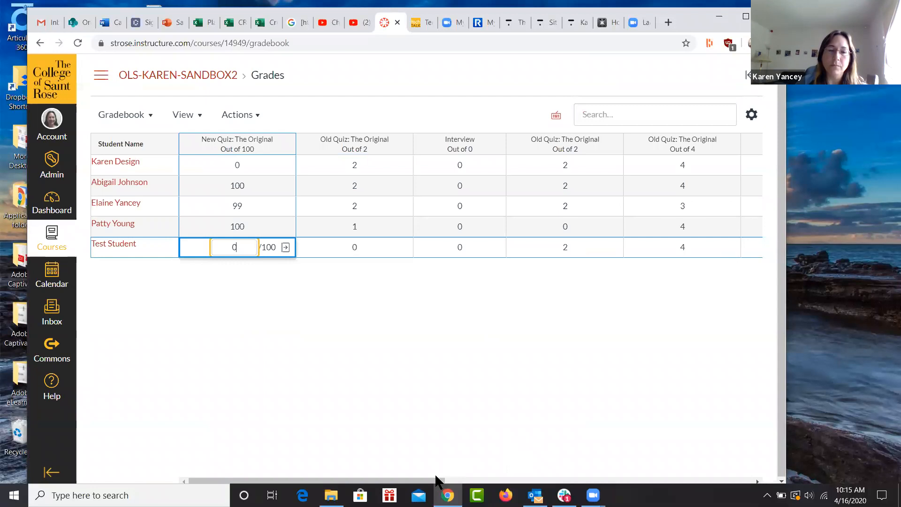
left_click(413, 312)
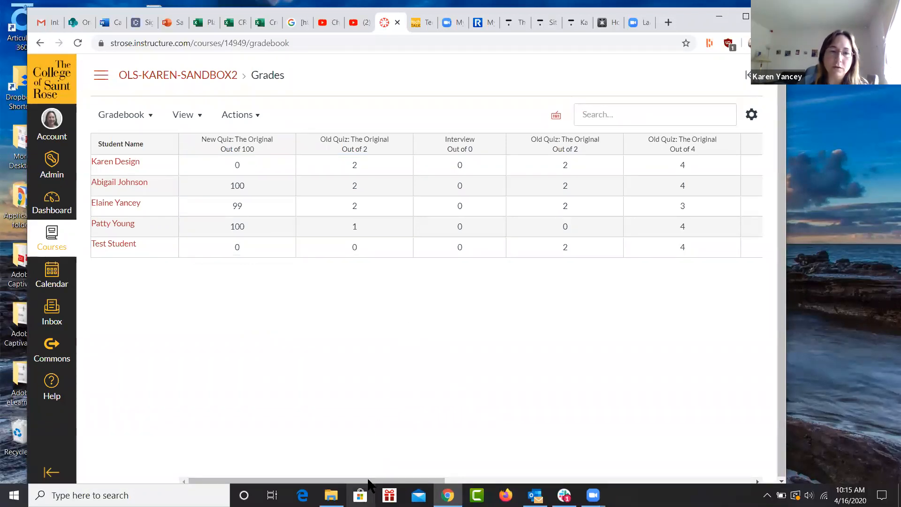
Compare the gradebook's individual scores with the assignment group percentages and Total column, especially for Test Student.
left_click_drag(368, 481, 677, 481)
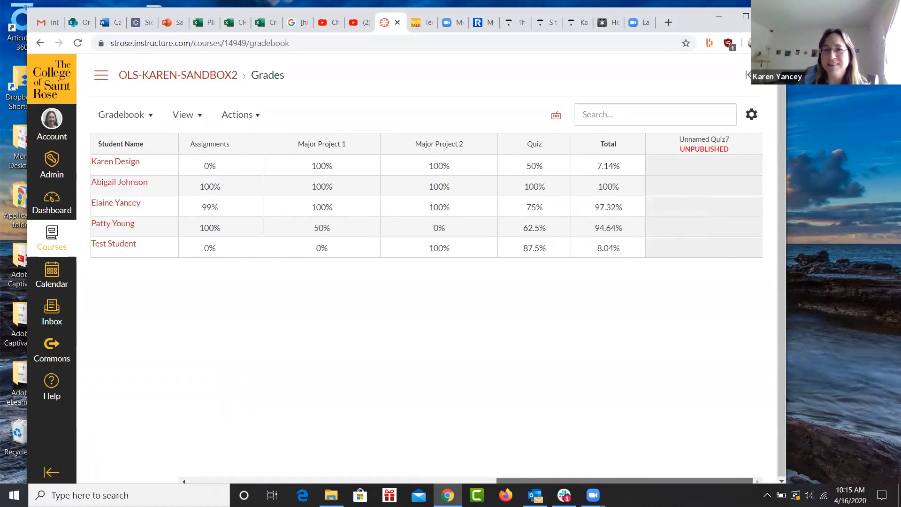
left_click_drag(677, 481, 307, 483)
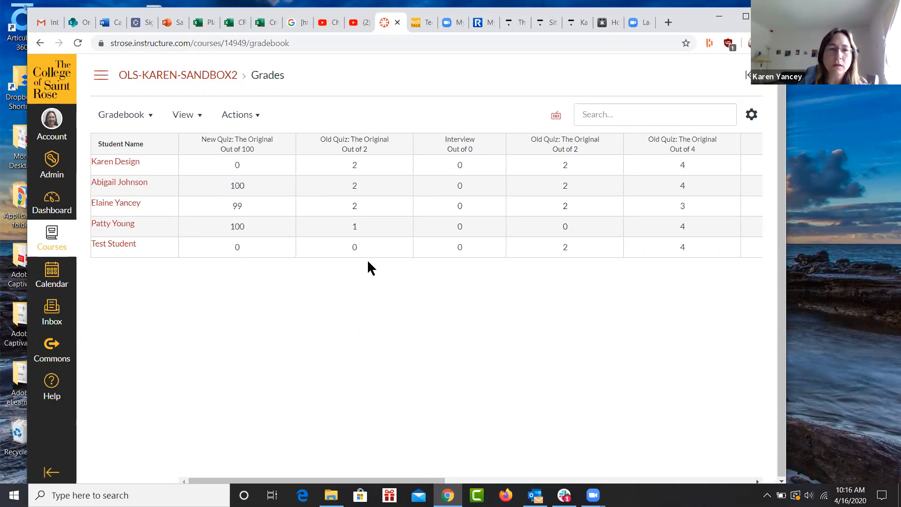
left_click_drag(417, 481, 703, 483)
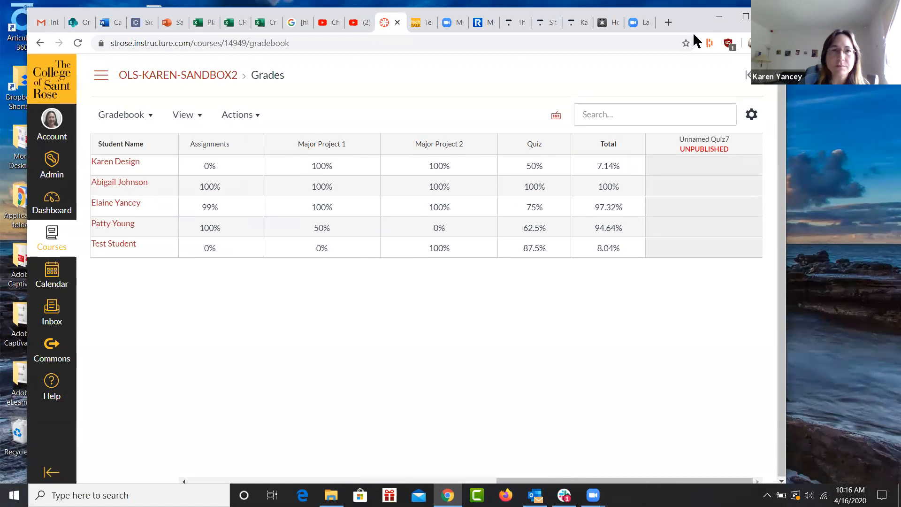
Reposition the browser window, open the gradebook of the instructor's personal sandbox course and look across its assignment columns.
left_click_drag(401, 12, 415, 74)
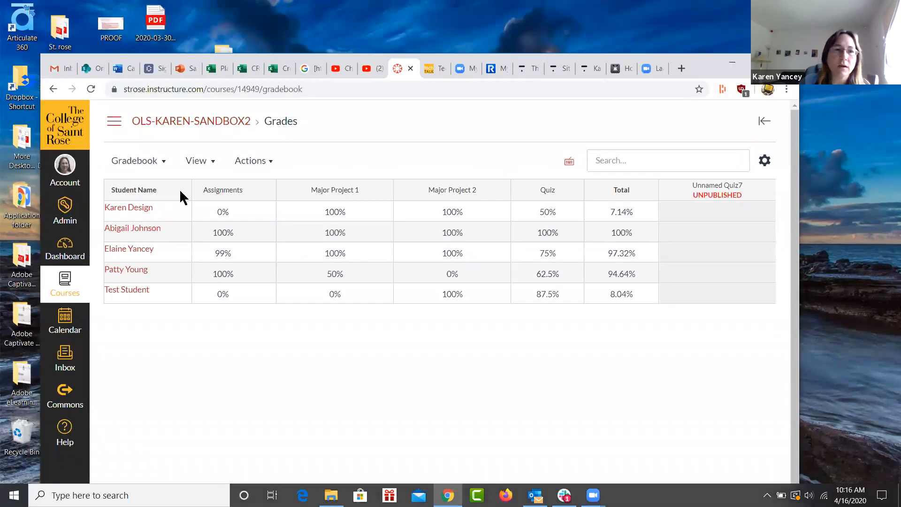
left_click(65, 247)
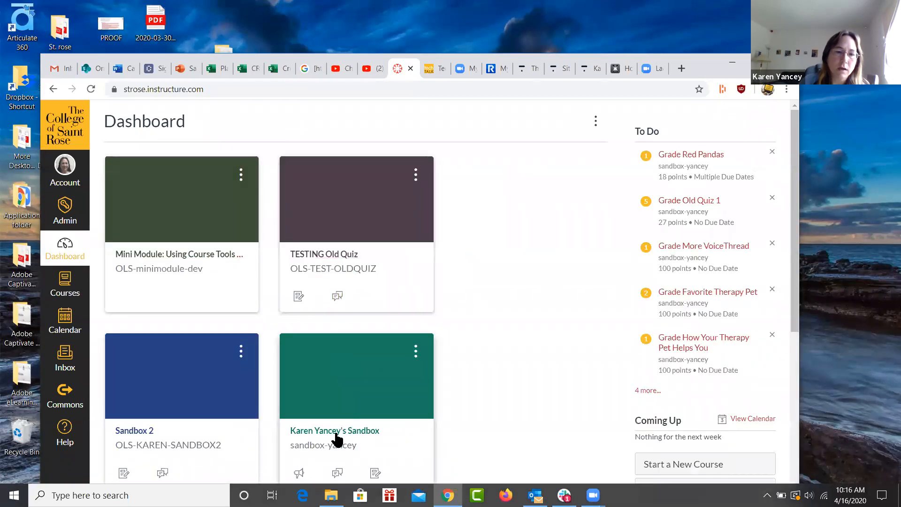
left_click(332, 436)
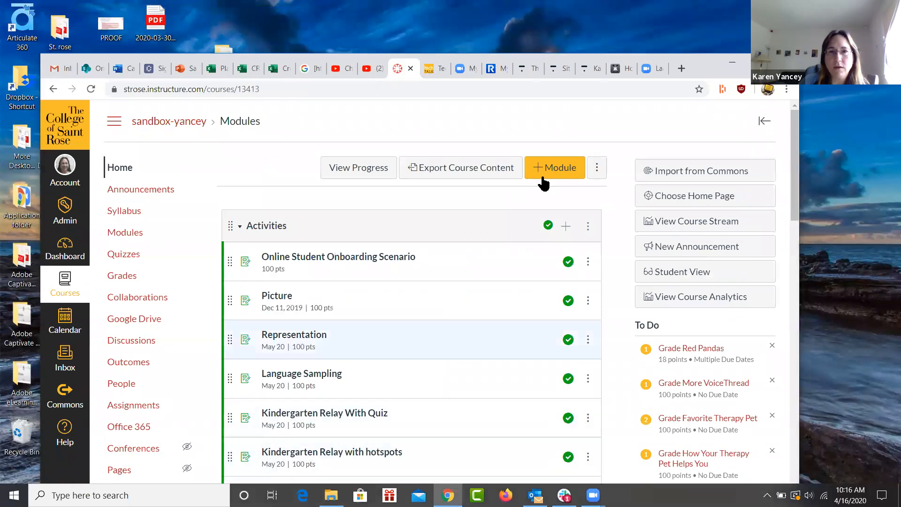
left_click_drag(711, 55, 712, 3)
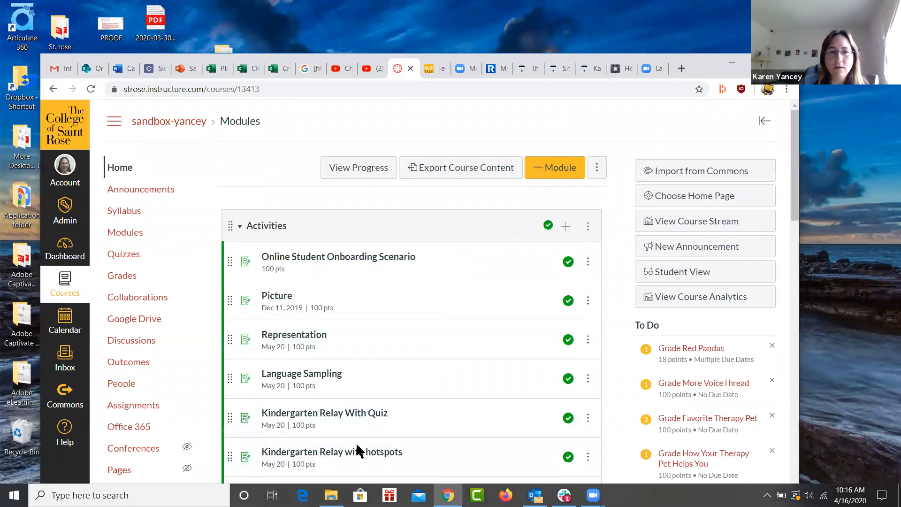
left_click(126, 226)
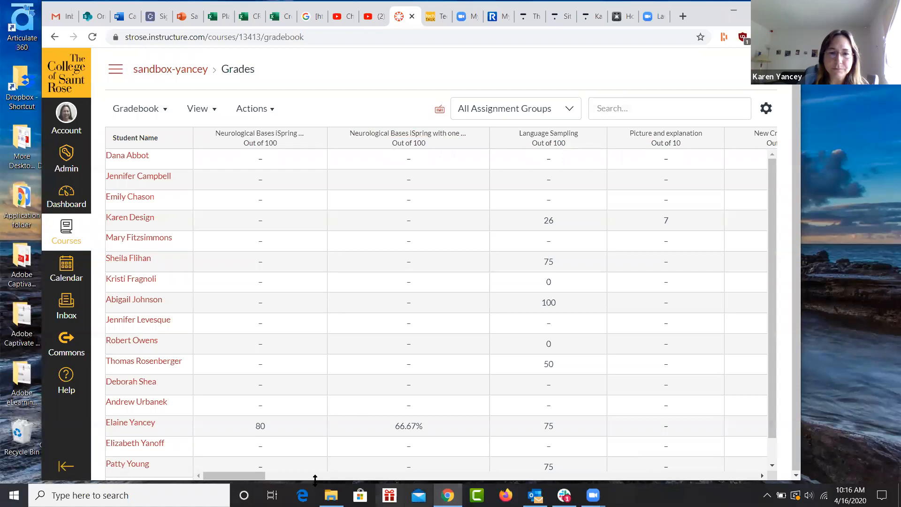
left_click_drag(258, 475, 339, 476)
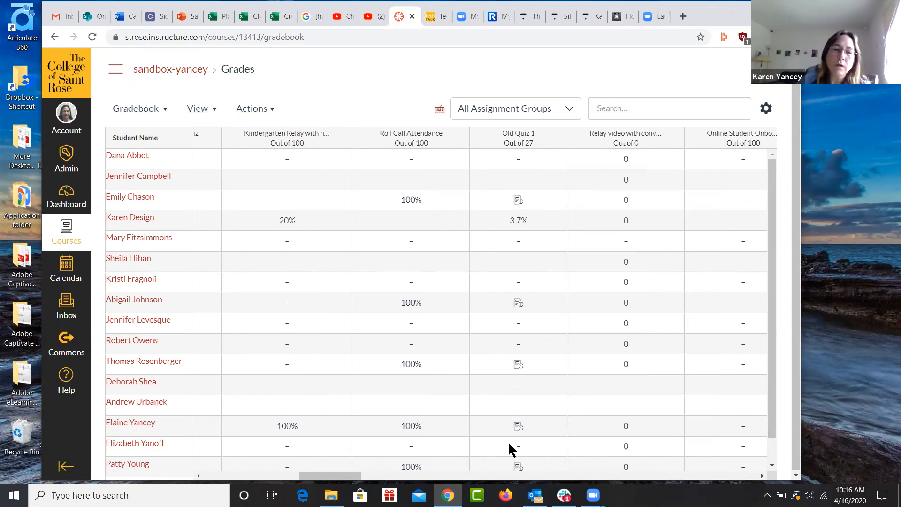
left_click_drag(359, 478, 248, 477)
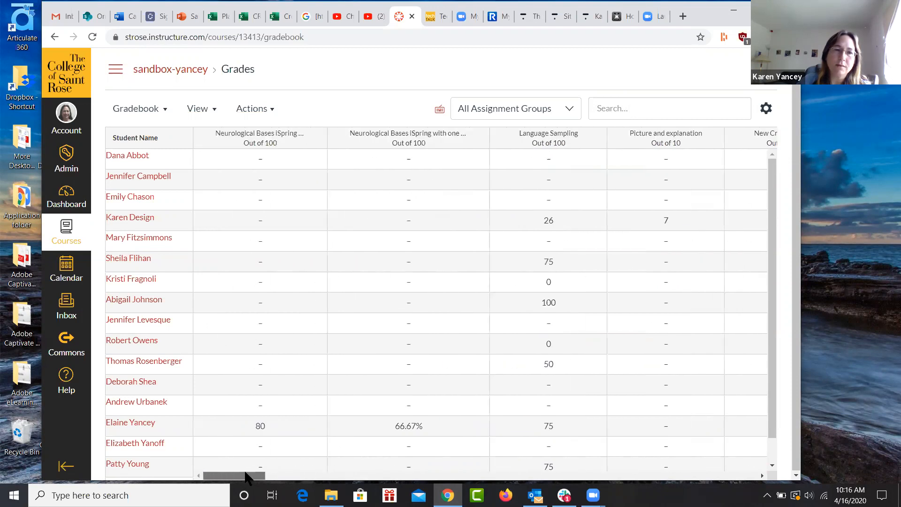
Open the course's Assignment Groups Weight settings and switch weighting of the final grade off and back on.
left_click(115, 72)
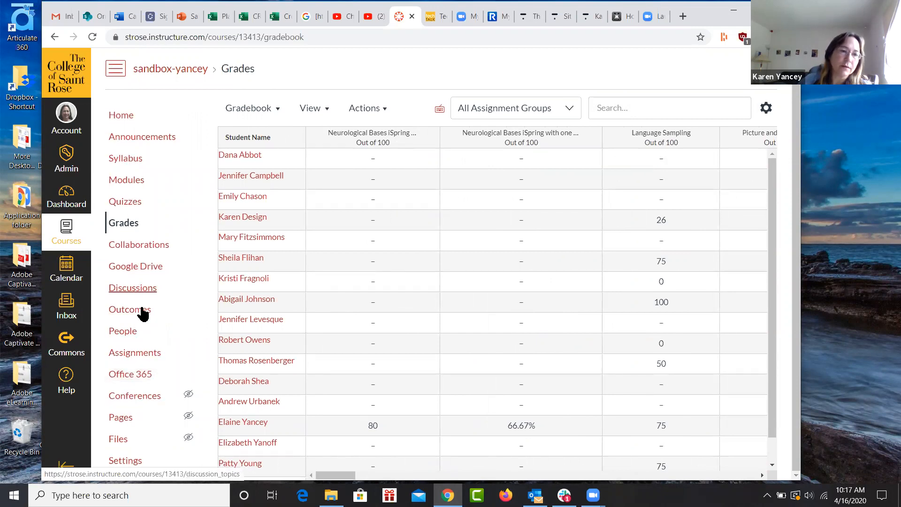
left_click(141, 358)
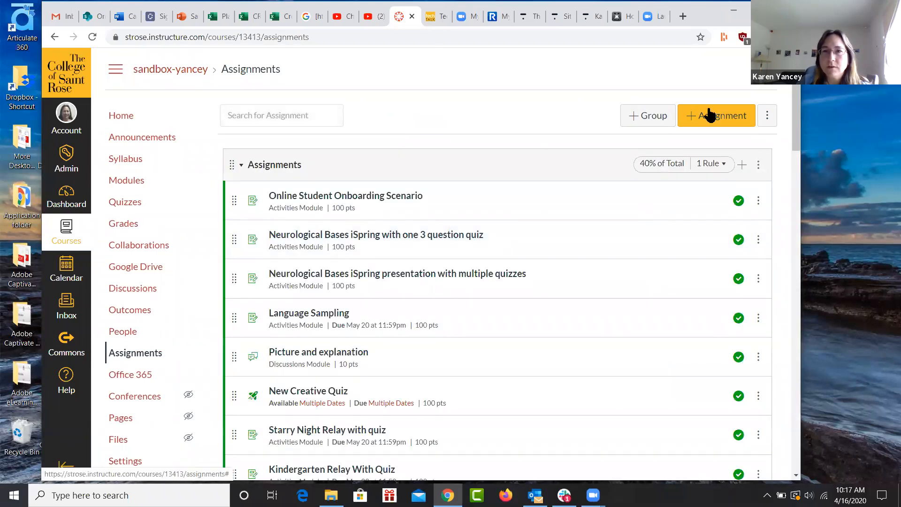
left_click(767, 116)
left_click(767, 116)
left_click(767, 117)
left_click(768, 116)
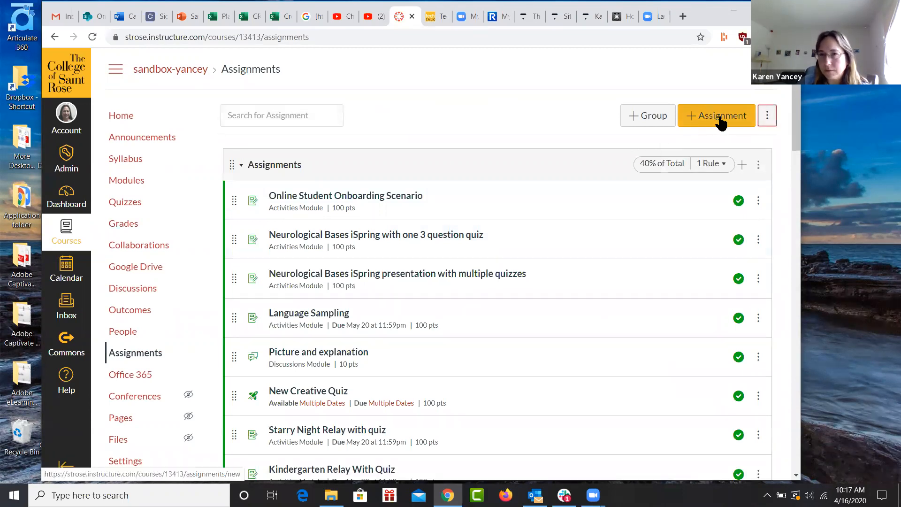
left_click(767, 117)
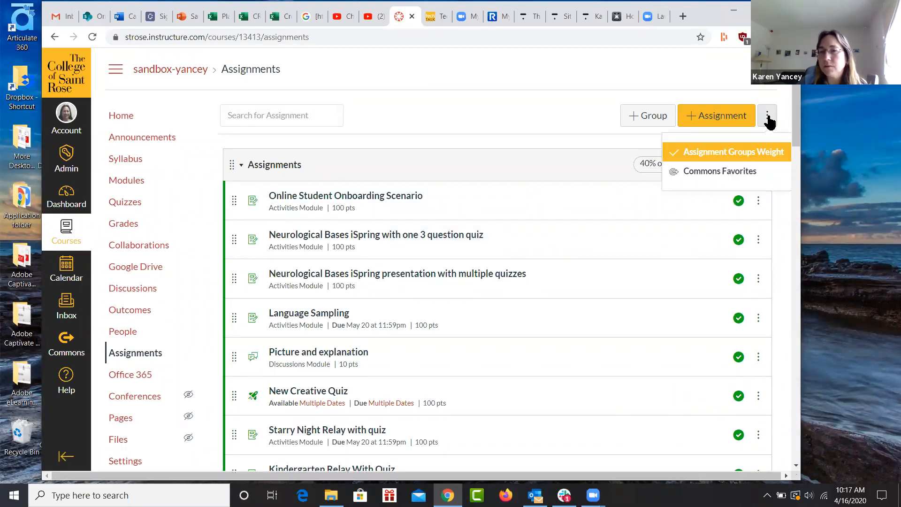
left_click(768, 151)
left_click(300, 166)
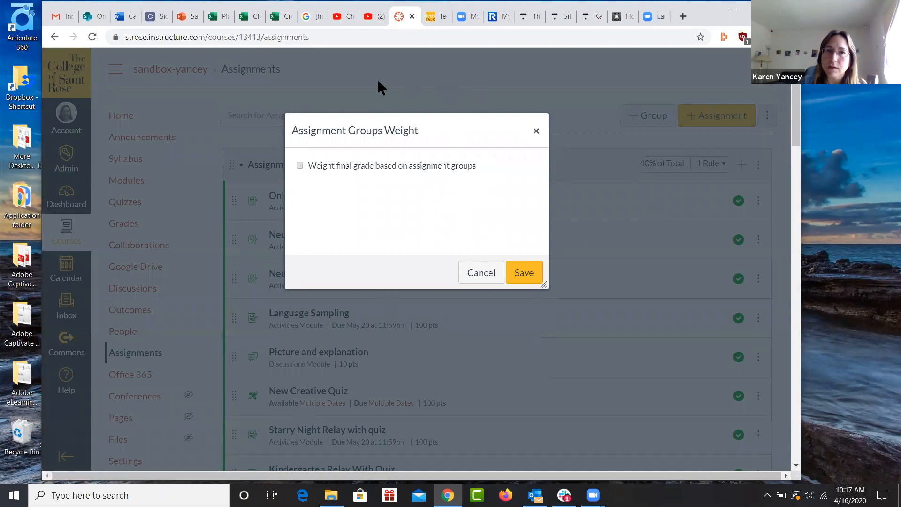
left_click(299, 167)
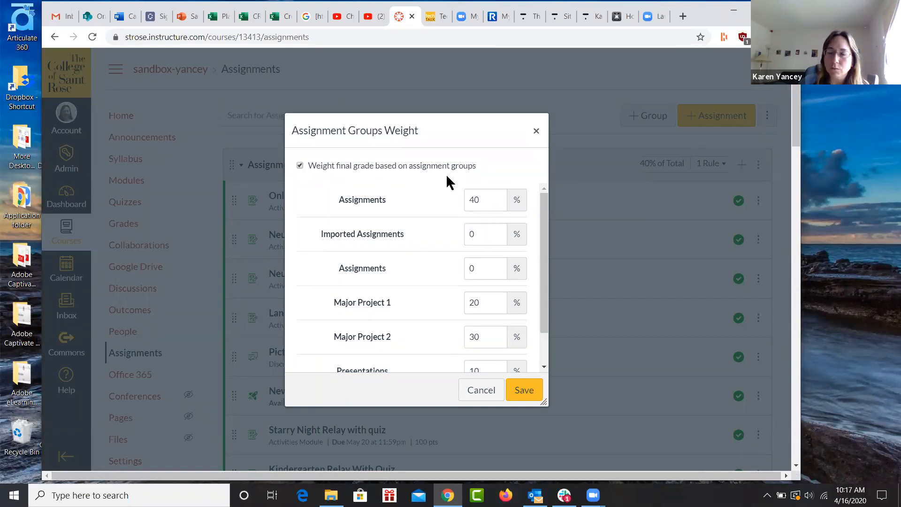
Set the first Assignments group's weight to 20% and the second Assignments group's weight to 1%.
left_click(483, 200)
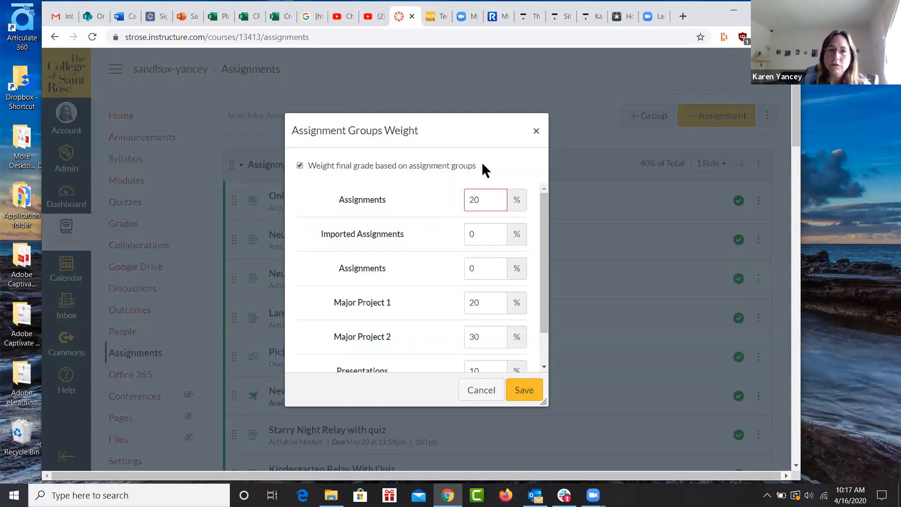
left_click_drag(541, 247, 539, 283)
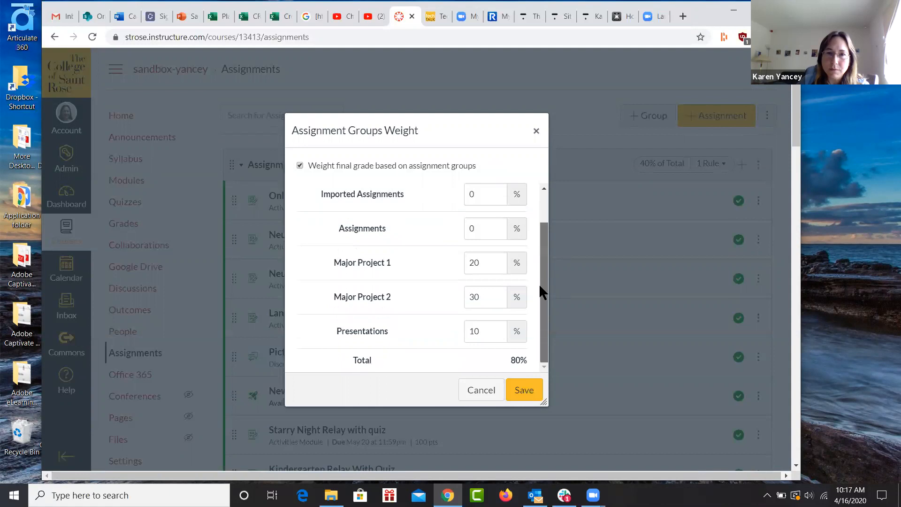
type("1")
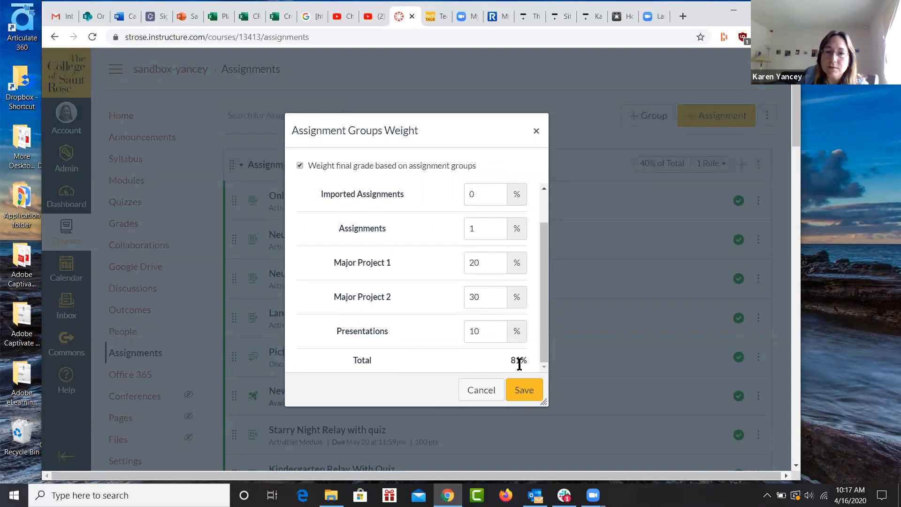
Try weights of 100% and 30% for the Presentations group while checking the overall total.
left_click(478, 329)
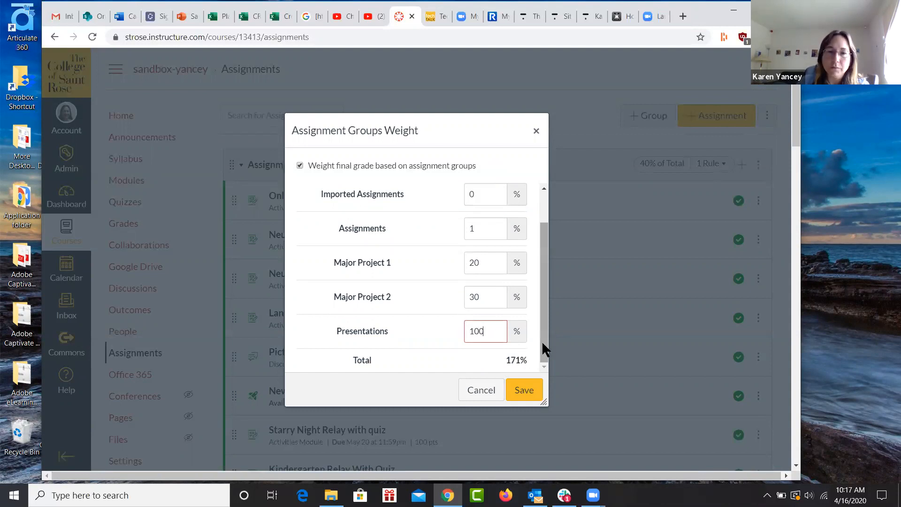
left_click(480, 297)
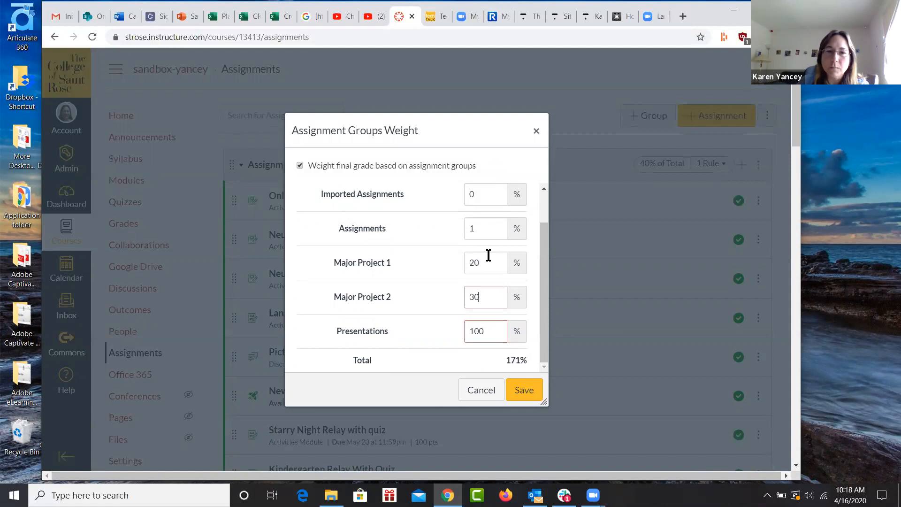
left_click(488, 331)
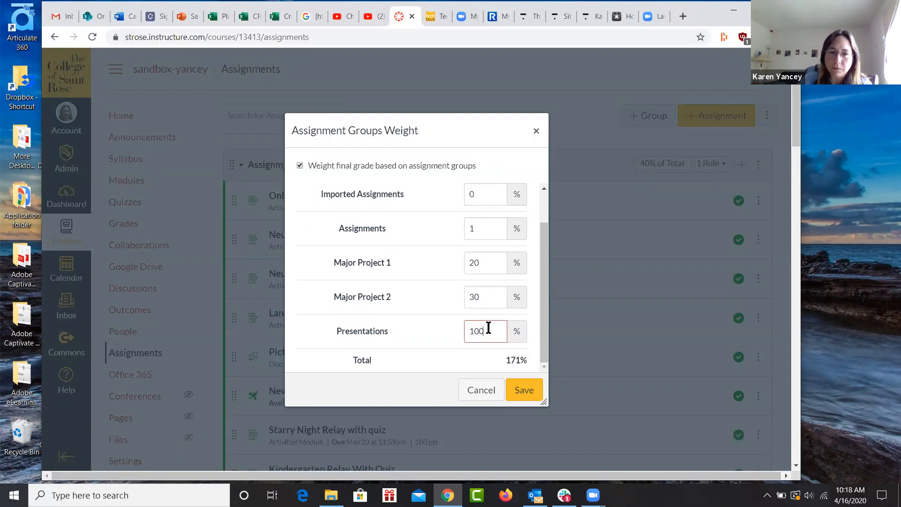
type("30")
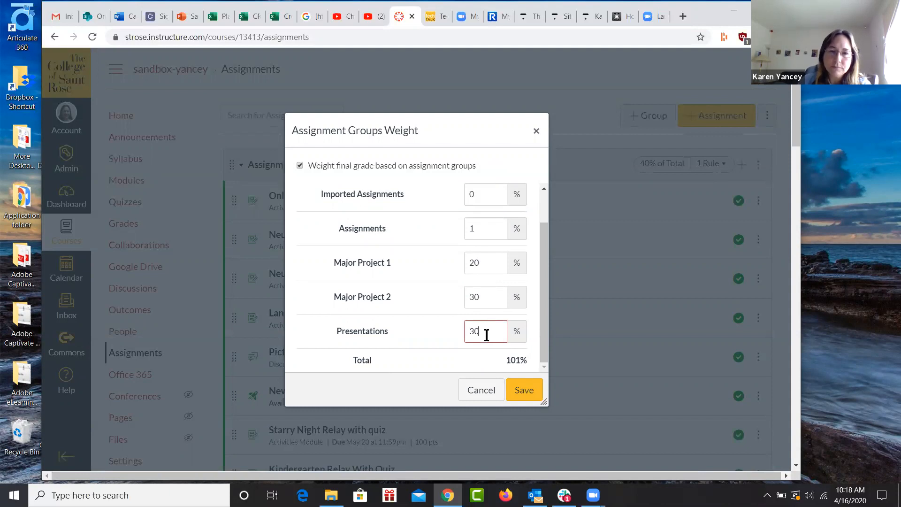
Set the Presentations group's weight to 29% and save the assignment group weights.
key("BackSpace")
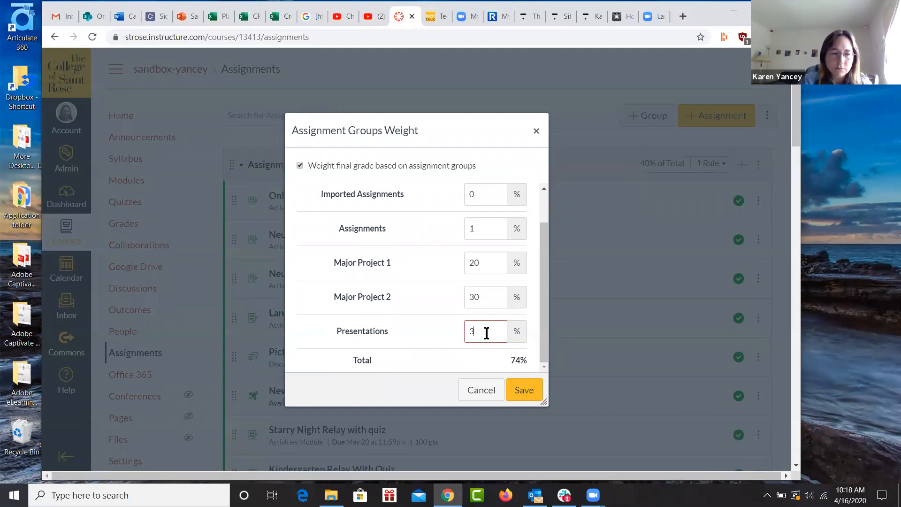
key("BackSpace")
key("BackSpace")
key("BackSpace")
type("29")
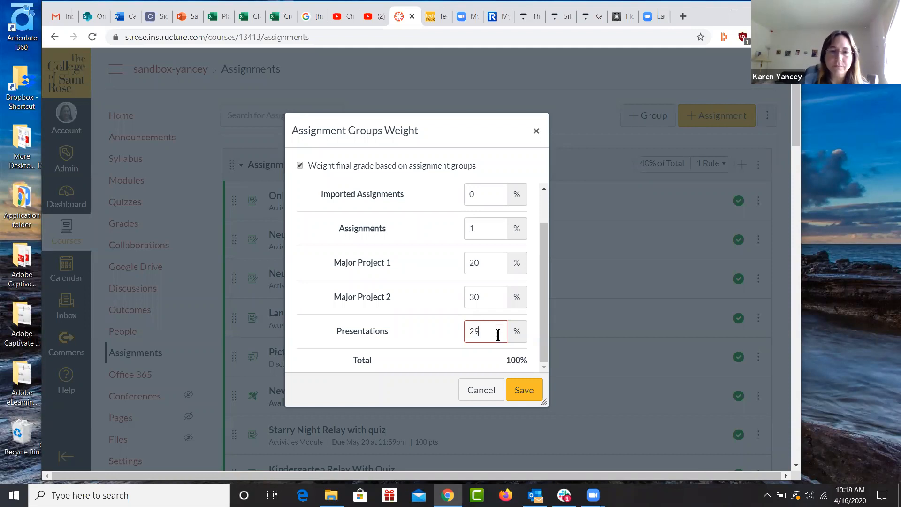
left_click(530, 392)
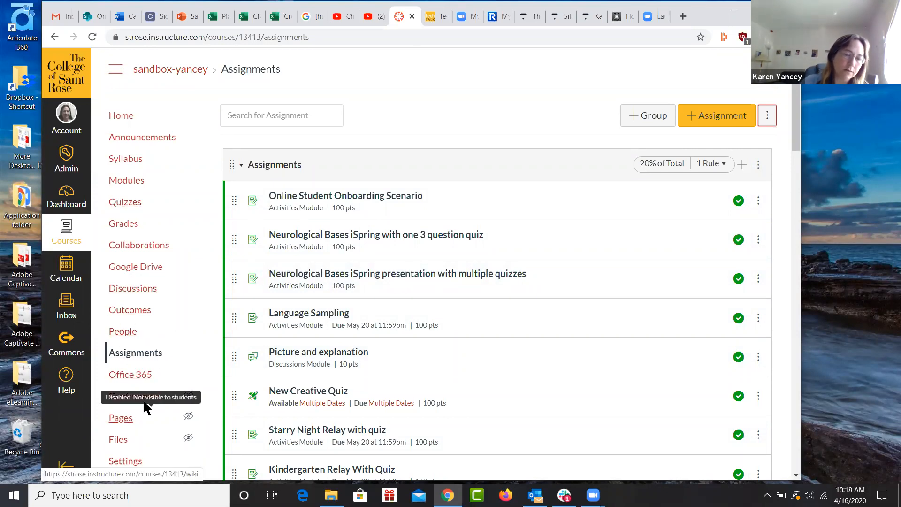
Return to the gradebook and enter 90 for "Neurological Bases iSpring with one..." for the student scoring 100 in Language Sampling.
scroll(144, 399, "down", 3)
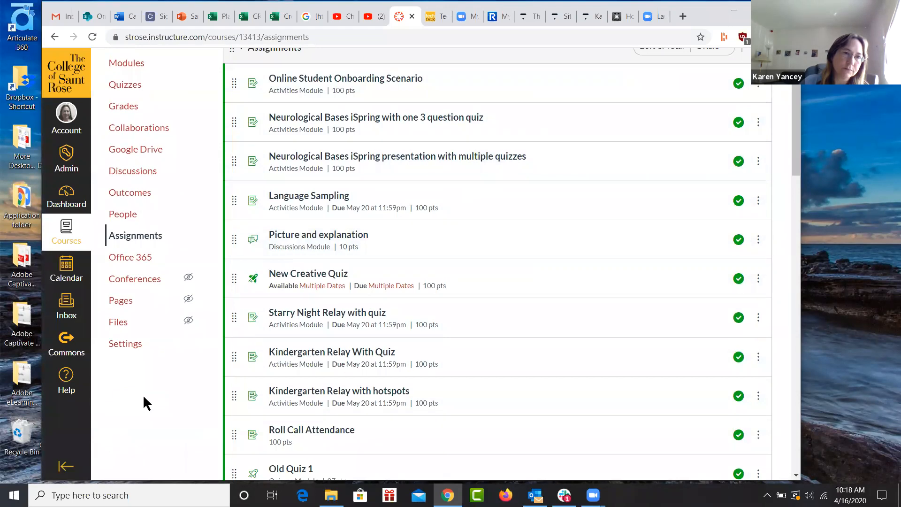
scroll(143, 399, "up", 2)
left_click(127, 165)
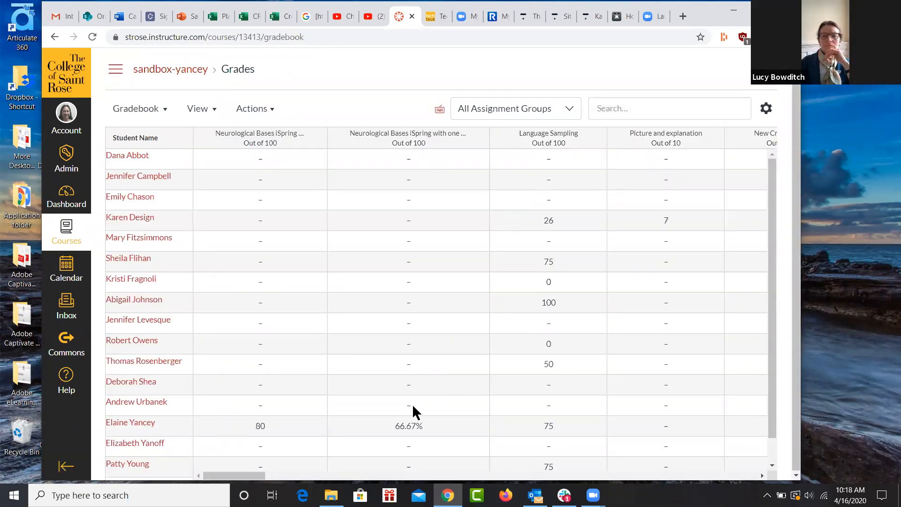
left_click(409, 302)
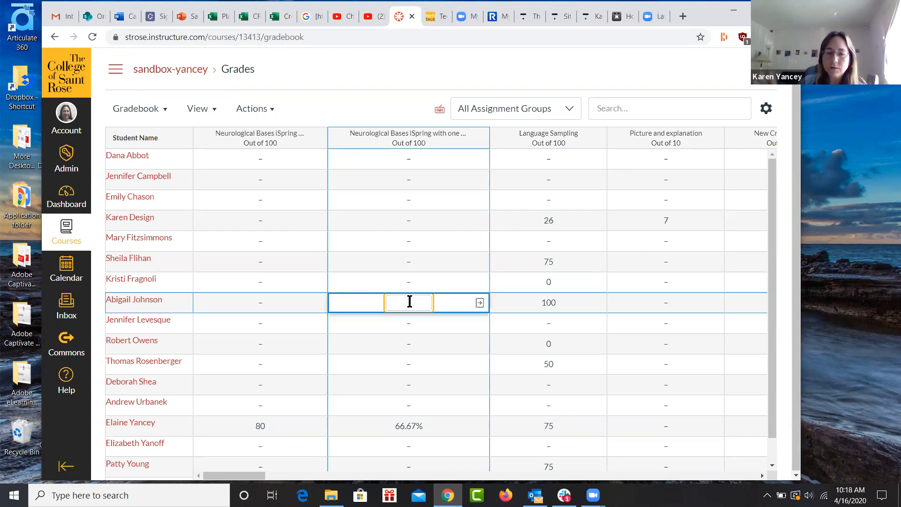
type("90")
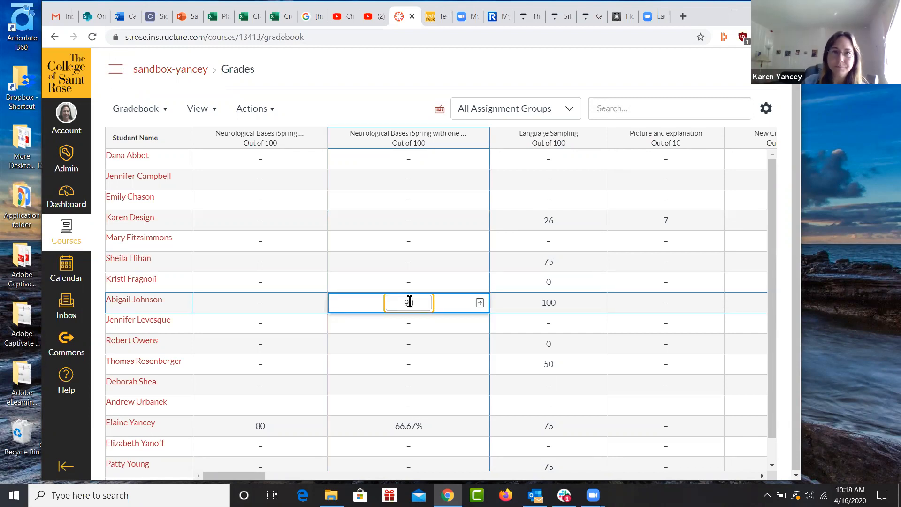
key("Return")
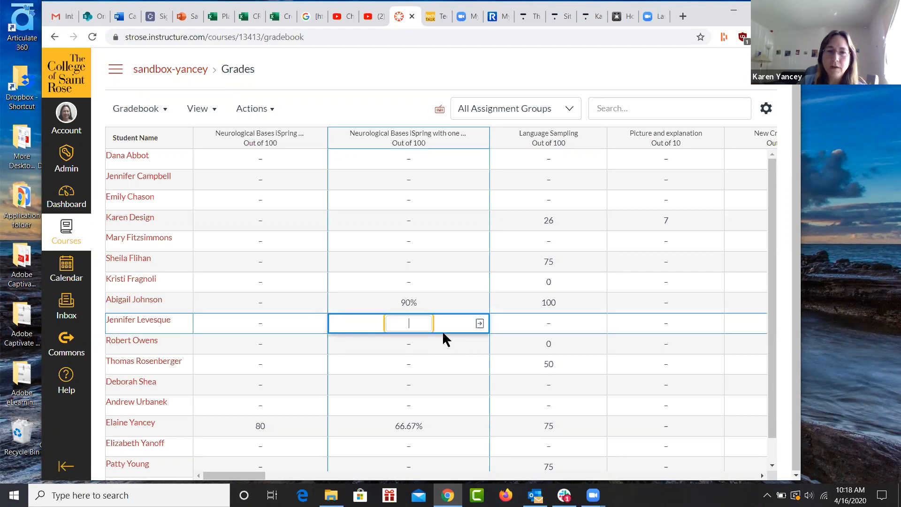
Open the grade details of the 90% score in "Neurological Bases iSpring with one..." and apply the Missing, Late and finally Excused status.
left_click(479, 303)
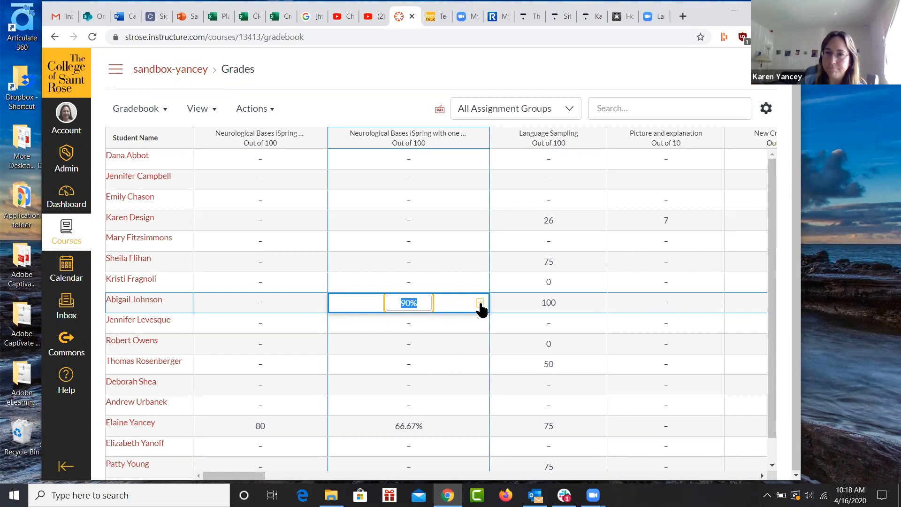
left_click(479, 303)
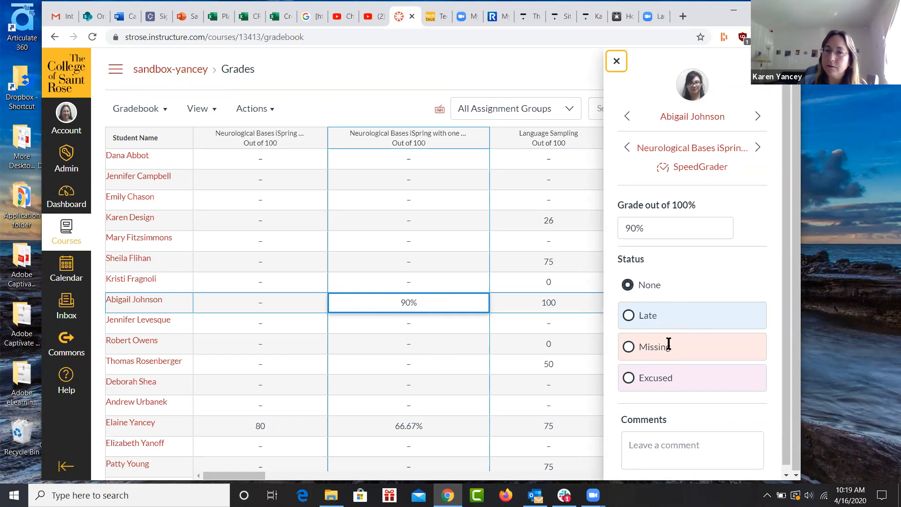
left_click(628, 346)
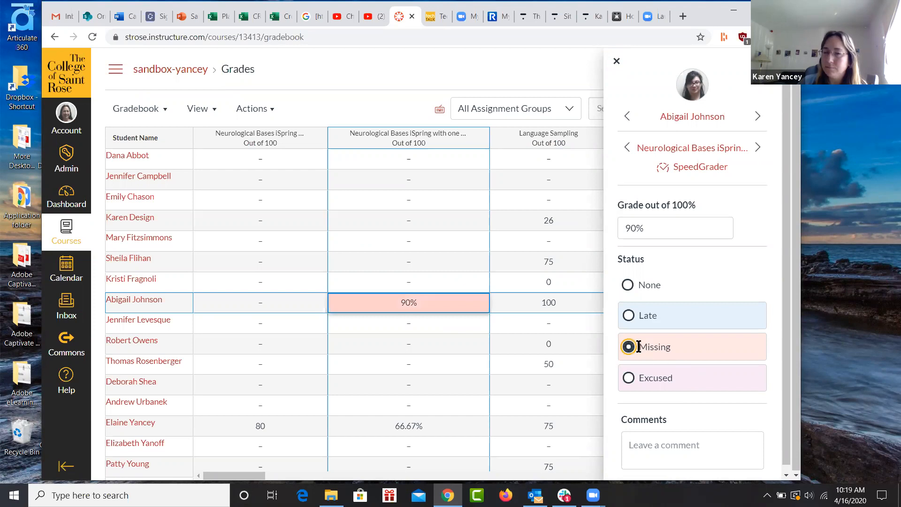
left_click(628, 315)
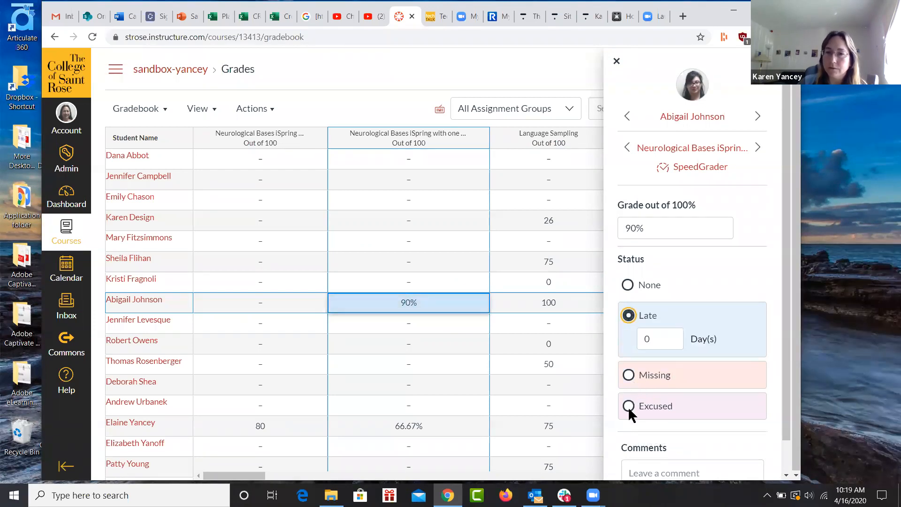
left_click(663, 407)
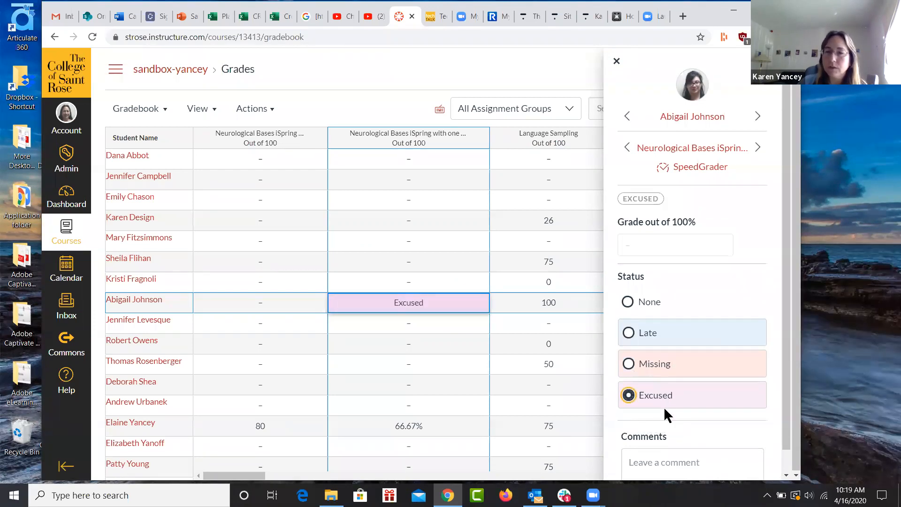
Switch the excused submission's status to Late and back to None, and close its grade details.
left_click(628, 333)
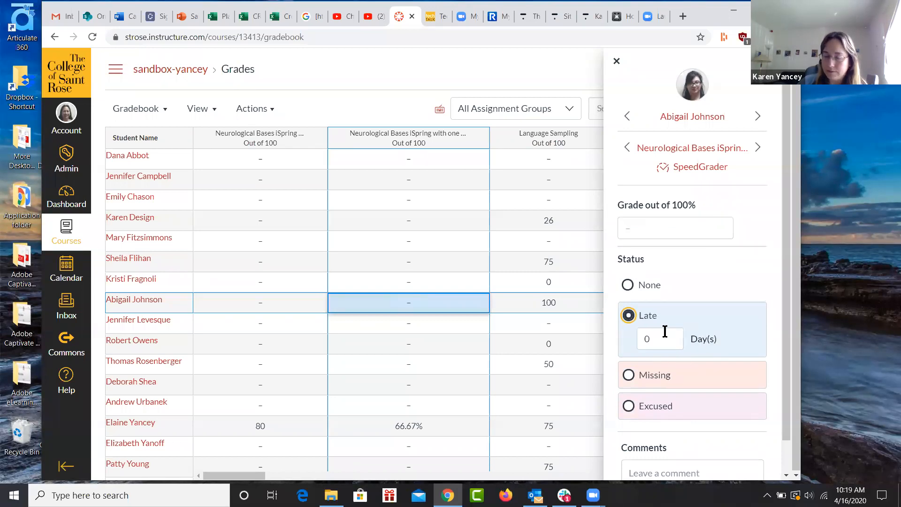
scroll(742, 338, "down", 1)
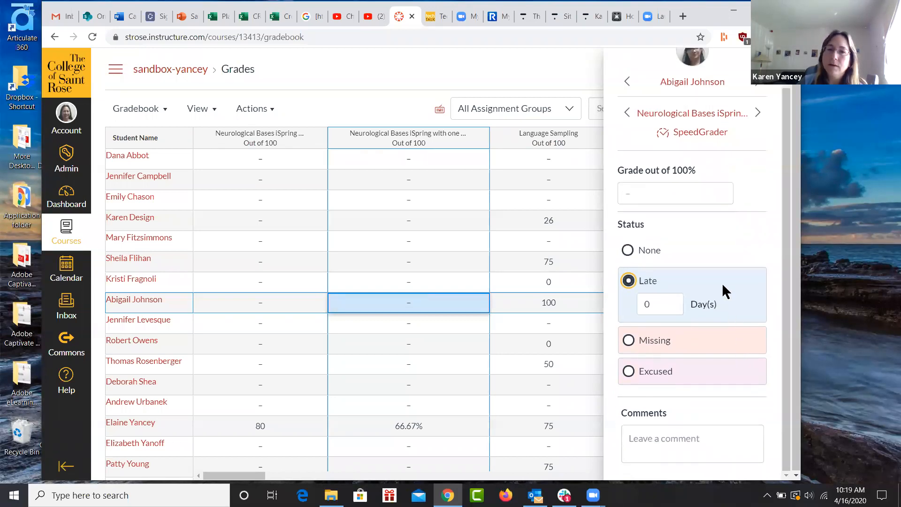
scroll(700, 242, "up", 1)
left_click(628, 284)
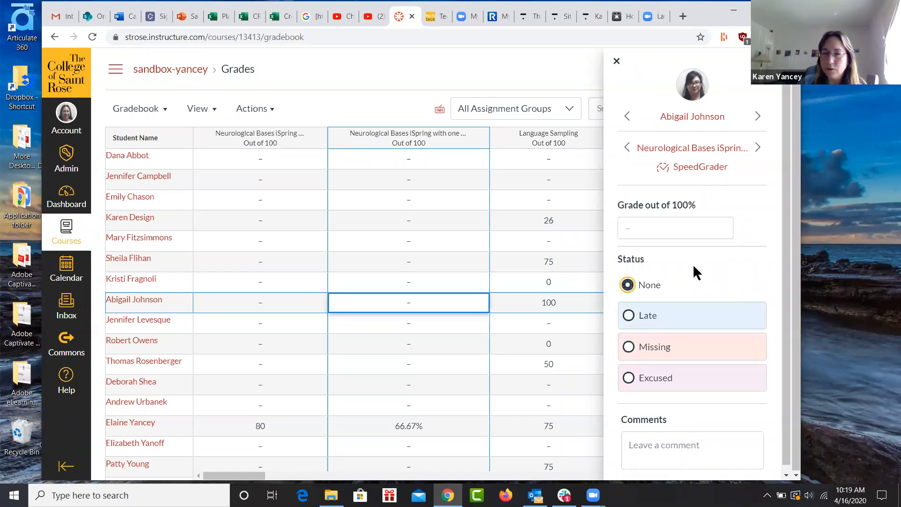
left_click(537, 256)
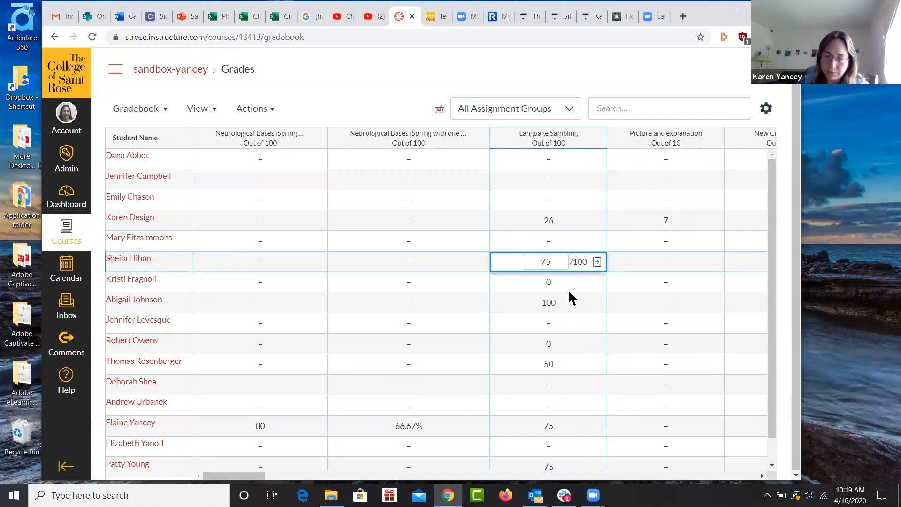
left_click(555, 309)
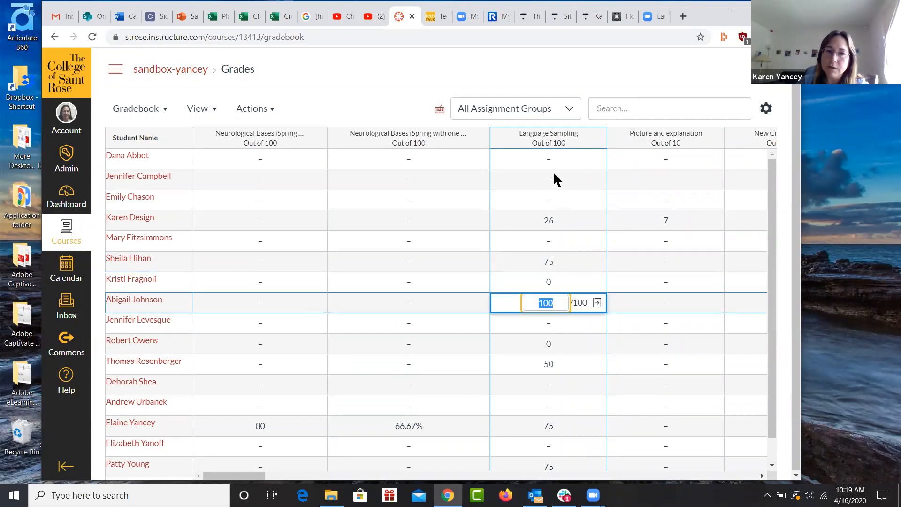
left_click(396, 303)
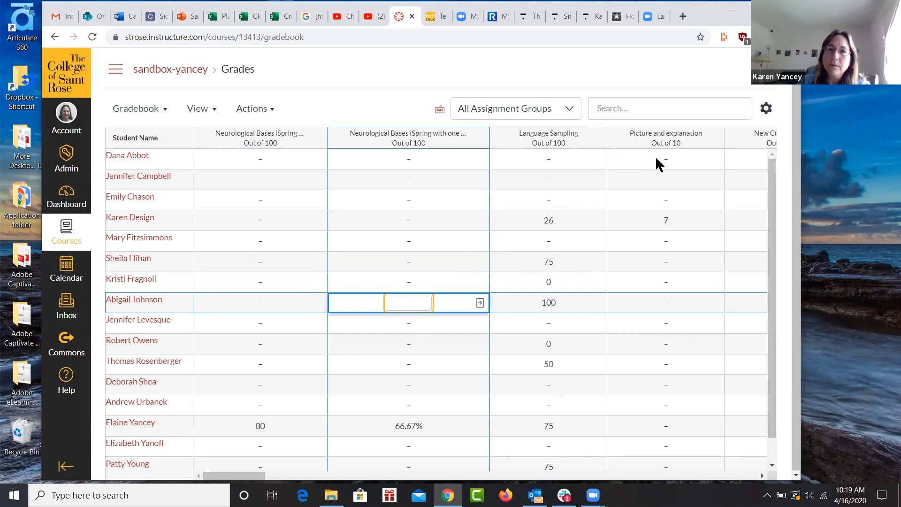
left_click(390, 107)
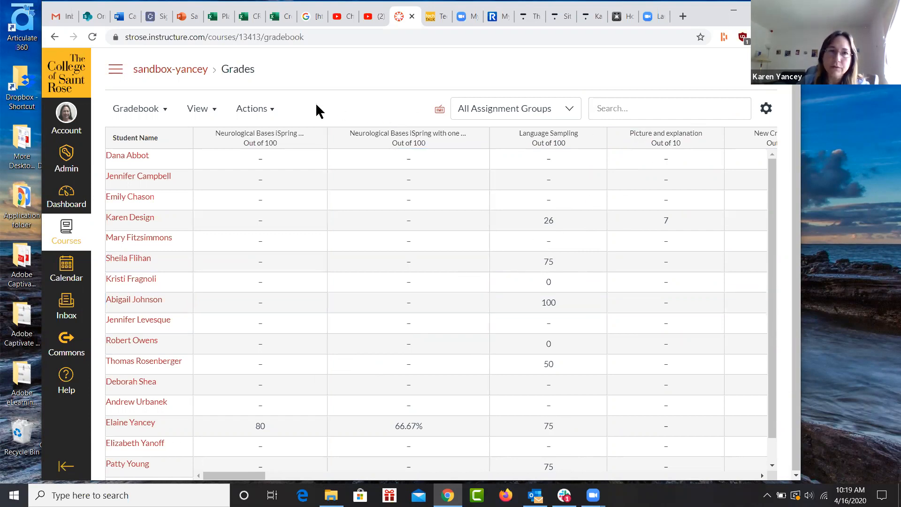
In the gradebook's late policies, set the late submission deduction to 1% per day.
left_click(765, 108)
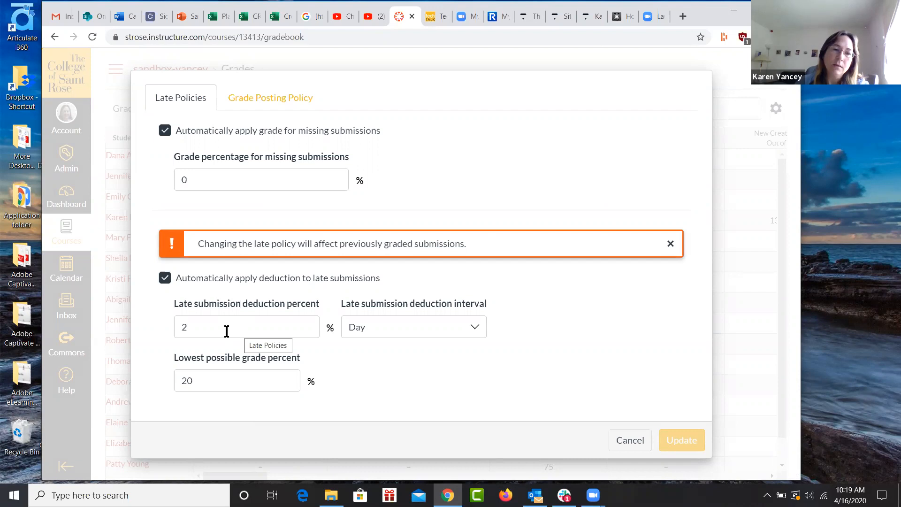
left_click(191, 327)
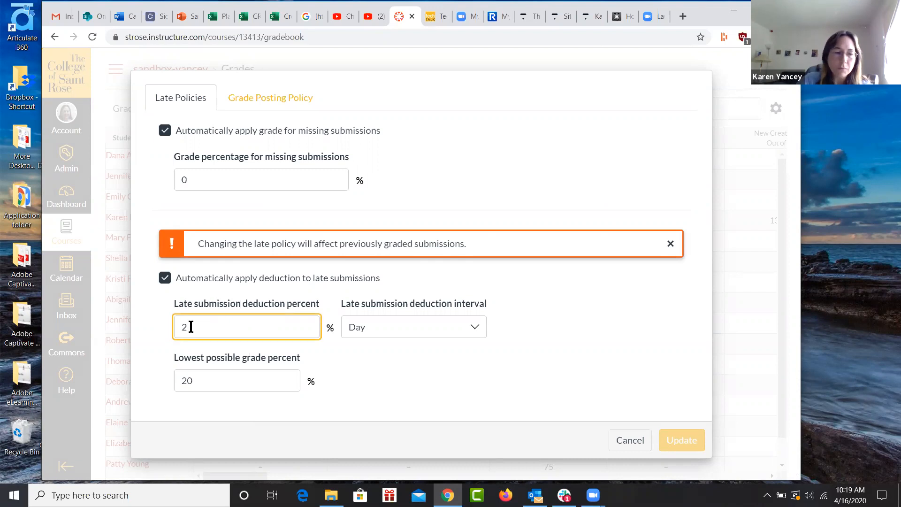
key("BackSpace")
type("1")
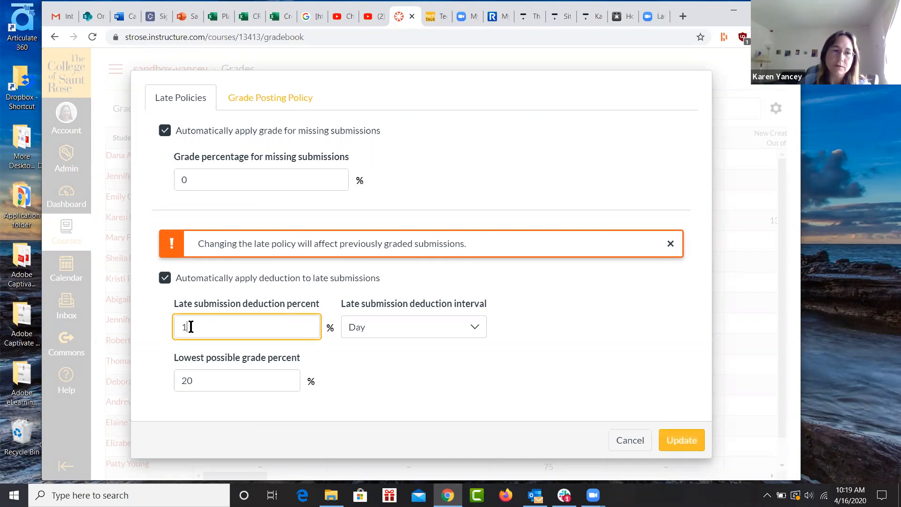
left_click(477, 326)
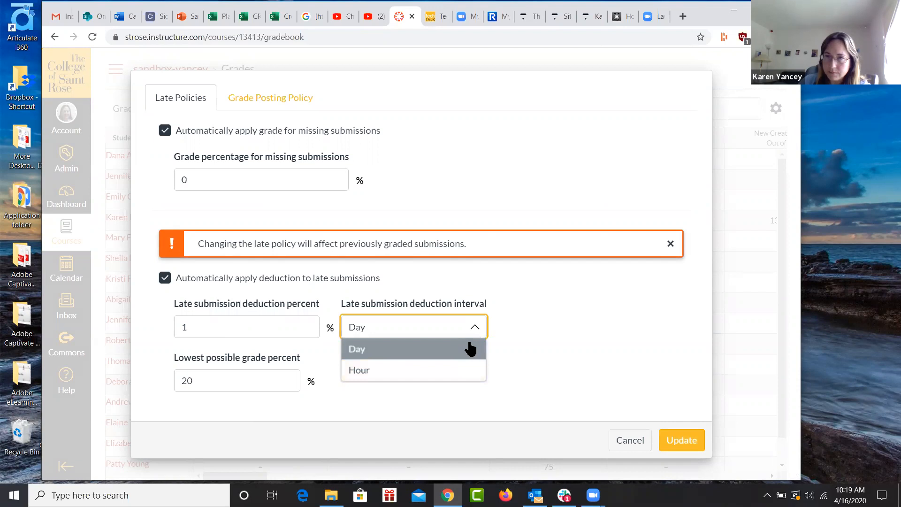
Re-enter 20% as the lowest possible grade for late submissions and save the late policy.
left_click(219, 381)
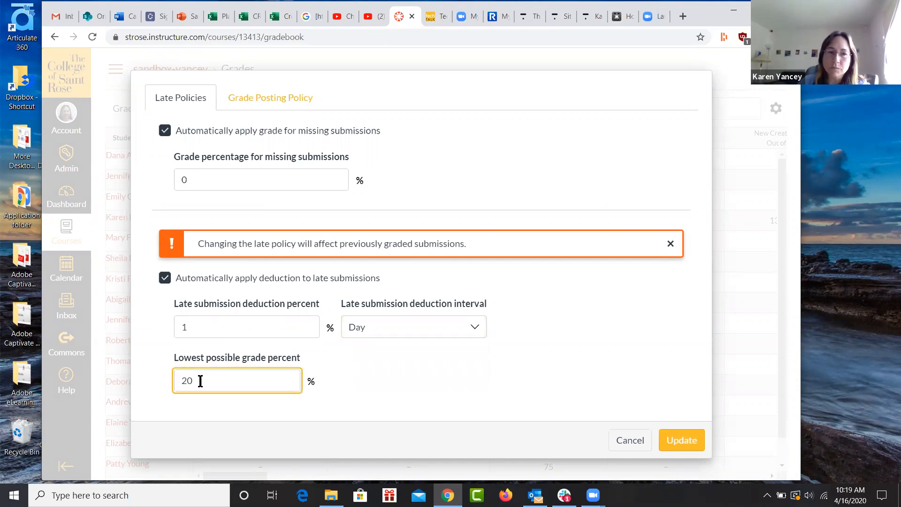
key("BackSpace")
key("BackSpace")
type("0")
key("BackSpace")
type("20")
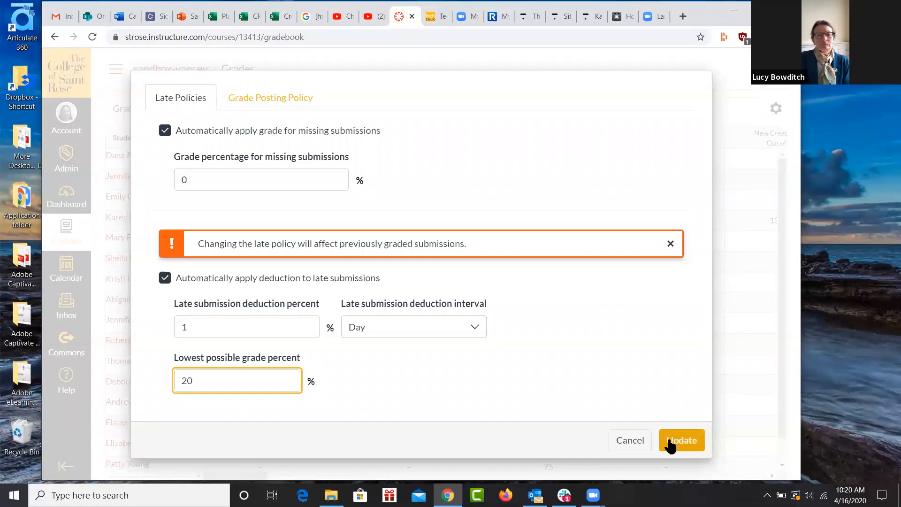
left_click(694, 439)
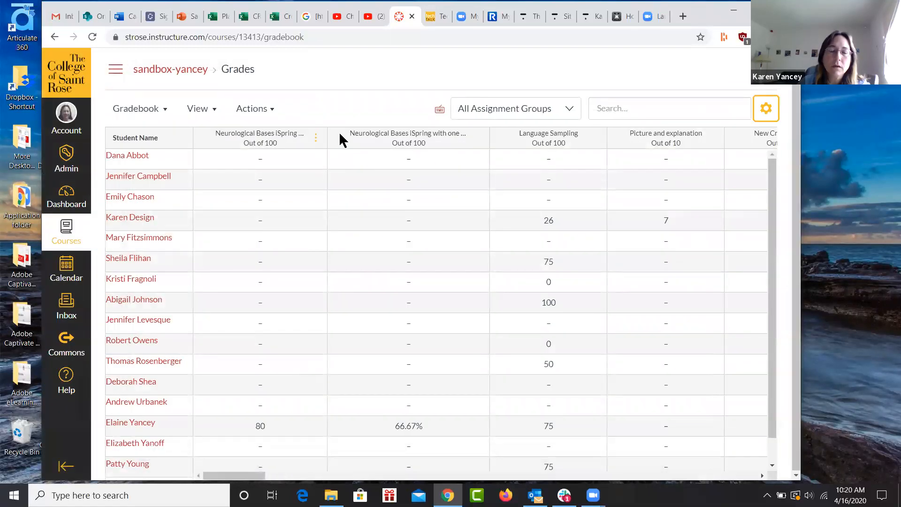
Review the gradebook's column arrangement options and its import and export actions.
left_click(211, 112)
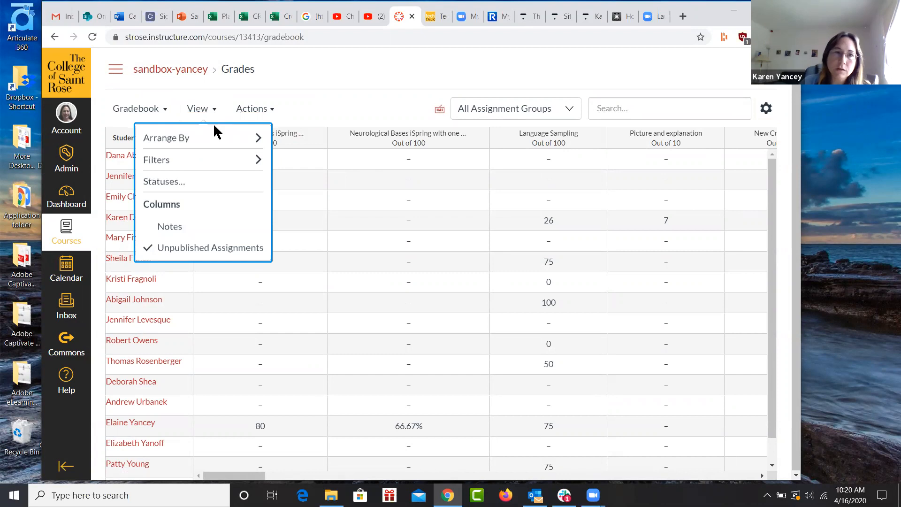
mouse_move(215, 139)
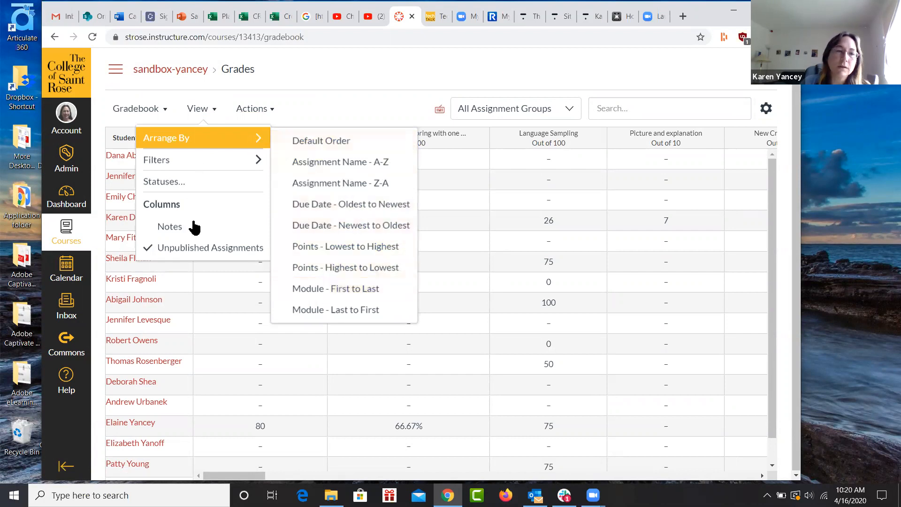
left_click(265, 113)
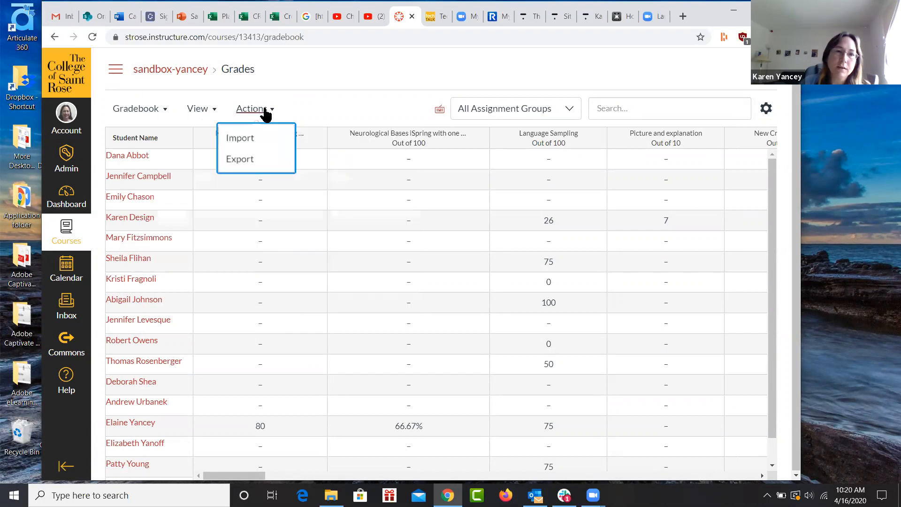
Open the gradebook's Individual View and look over its global settings and content selection options.
left_click(125, 112)
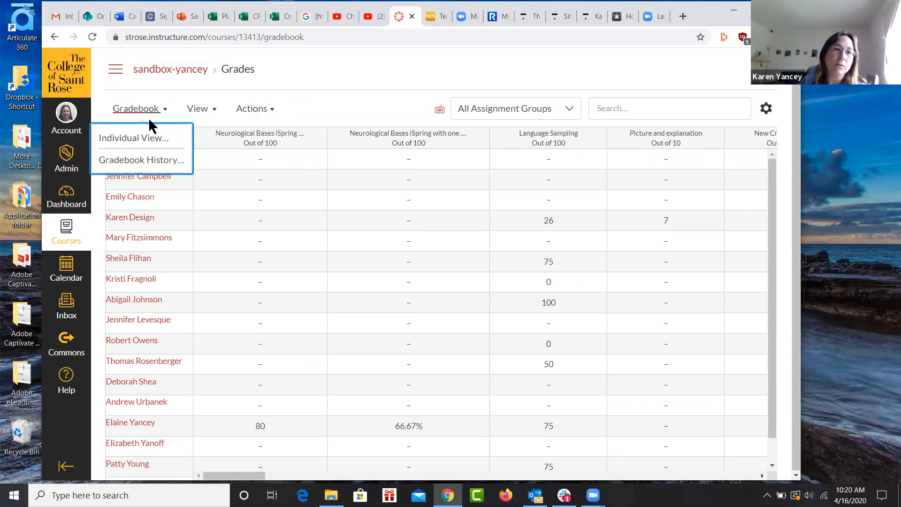
left_click(150, 137)
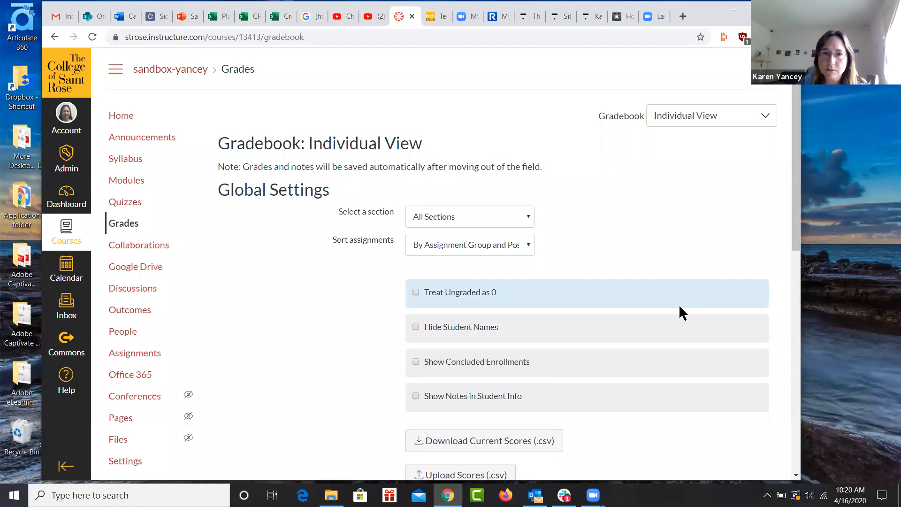
scroll(678, 304, "down", 2)
scroll(678, 319, "down", 6)
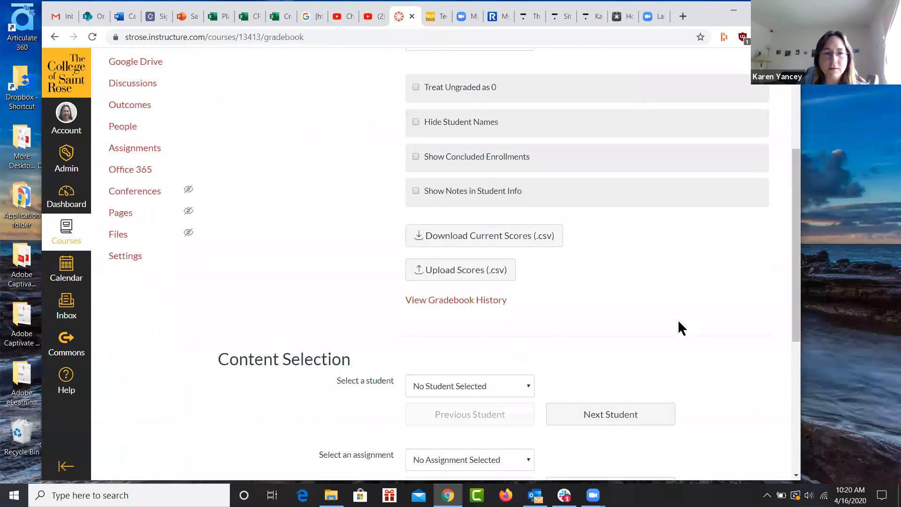
scroll(677, 319, "up", 8)
scroll(641, 223, "down", 9)
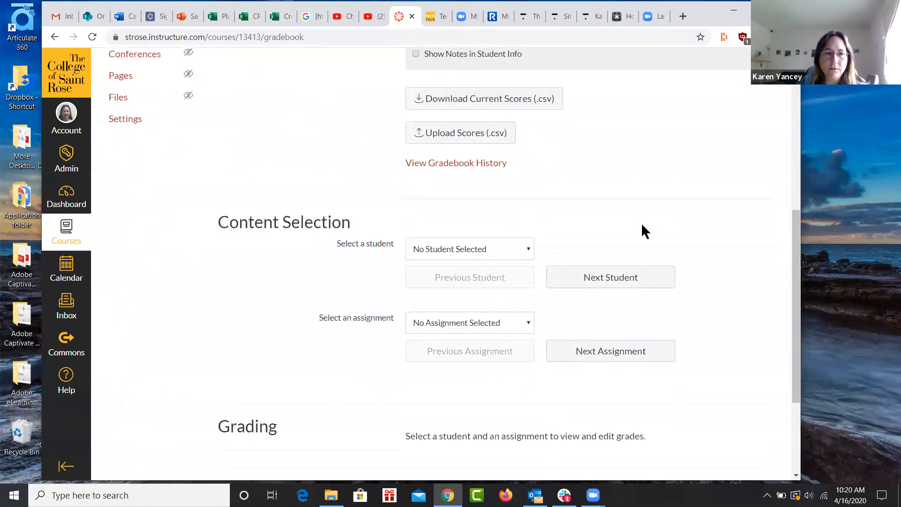
scroll(643, 220, "up", 10)
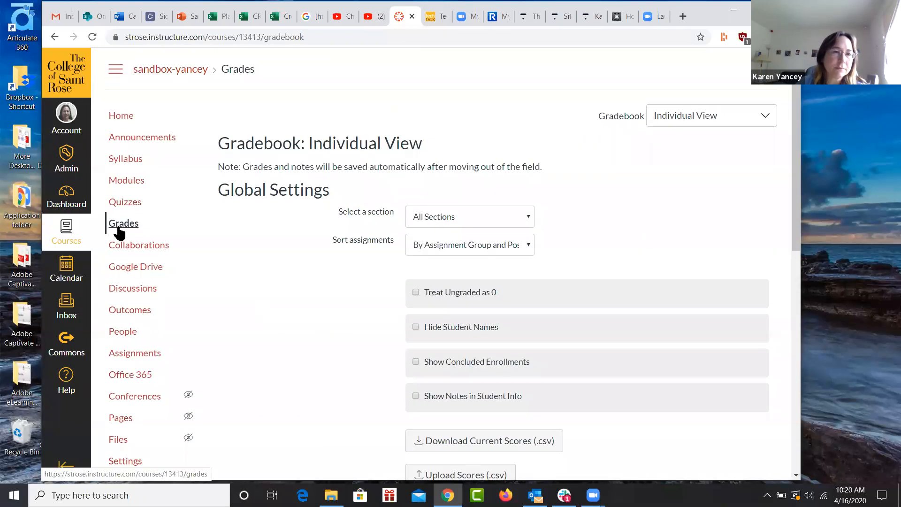
Return from Individual View to the standard gradebook and look through the full student list.
left_click(765, 117)
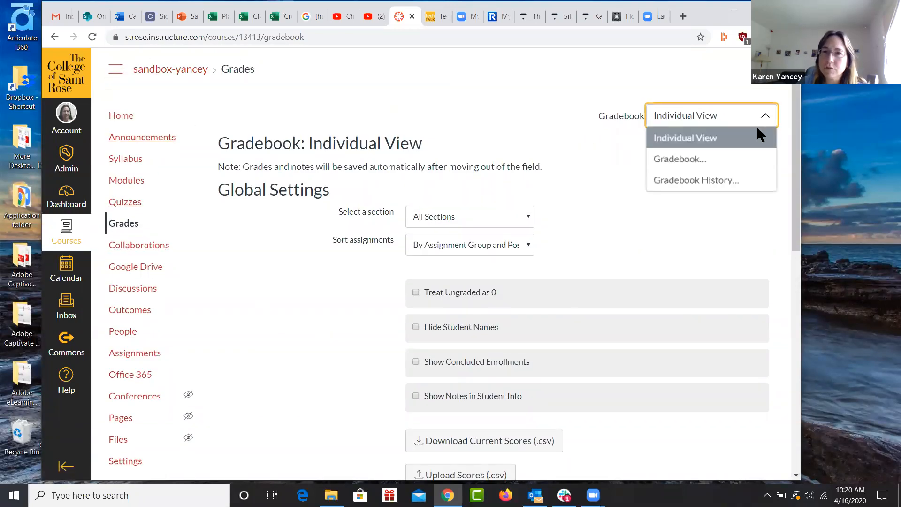
left_click(749, 158)
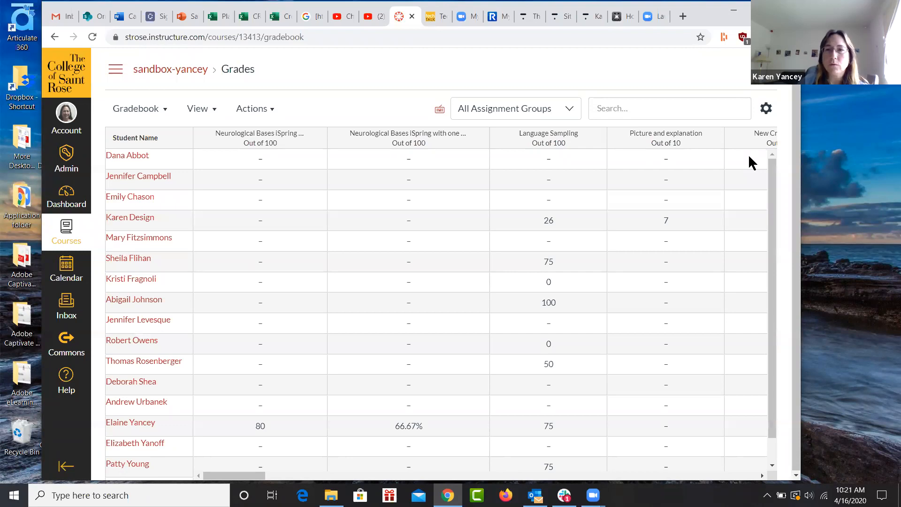
scroll(475, 251, "down", 2)
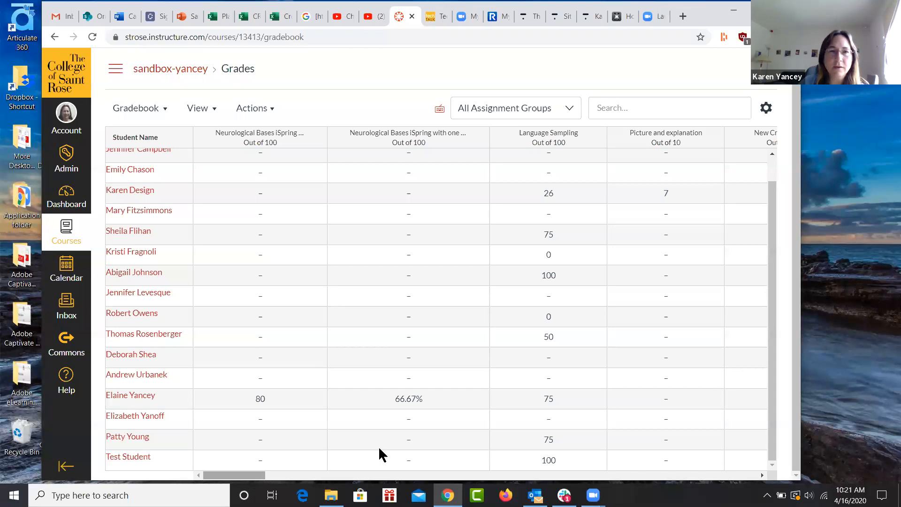
scroll(538, 374, "up", 2)
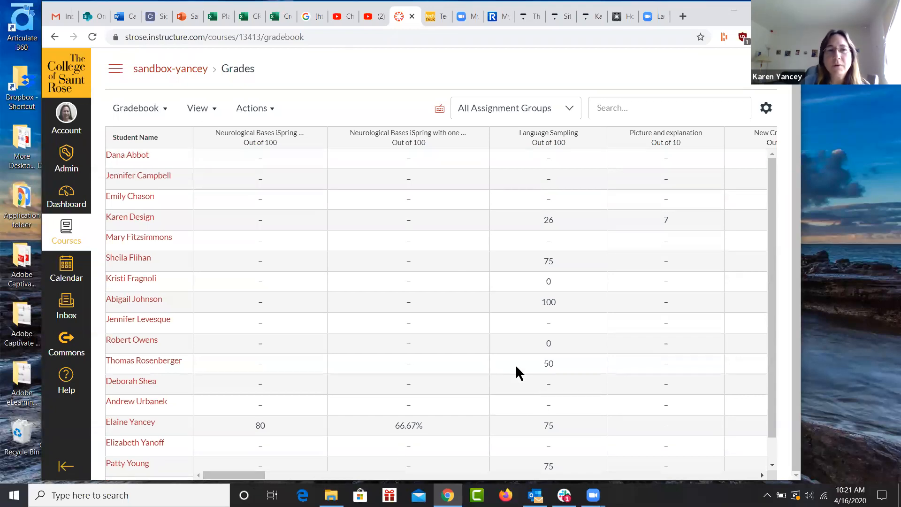